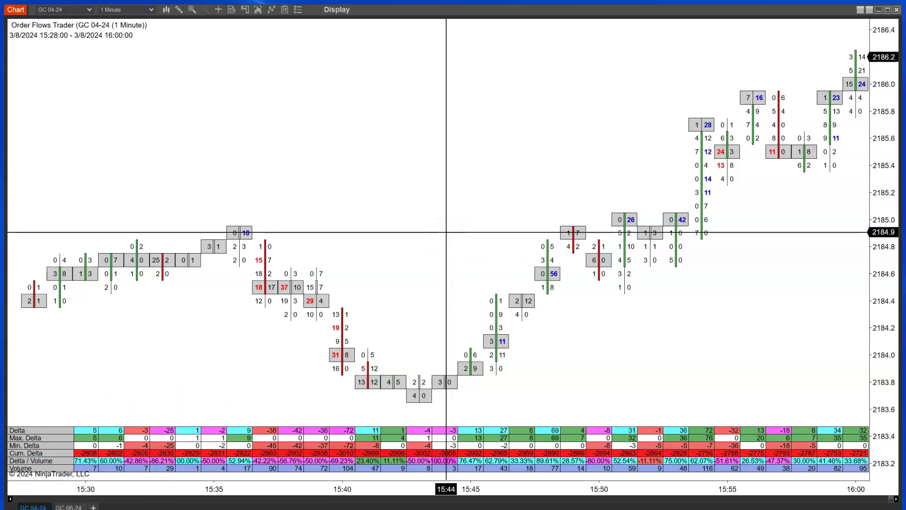
# Enable POC Wave in the Order Flows Trader indicator's properties on the GC 04-24 one-minute chart.
pyautogui.scroll(3, 446, 232)
pyautogui.scroll(3, 461, 257)
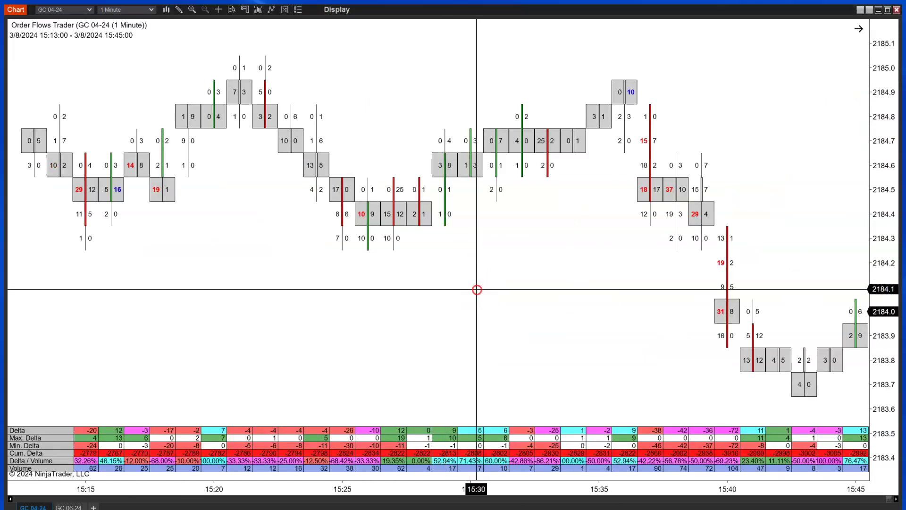
pyautogui.rightClick(477, 289)
pyautogui.click(532, 343)
pyautogui.click(496, 269)
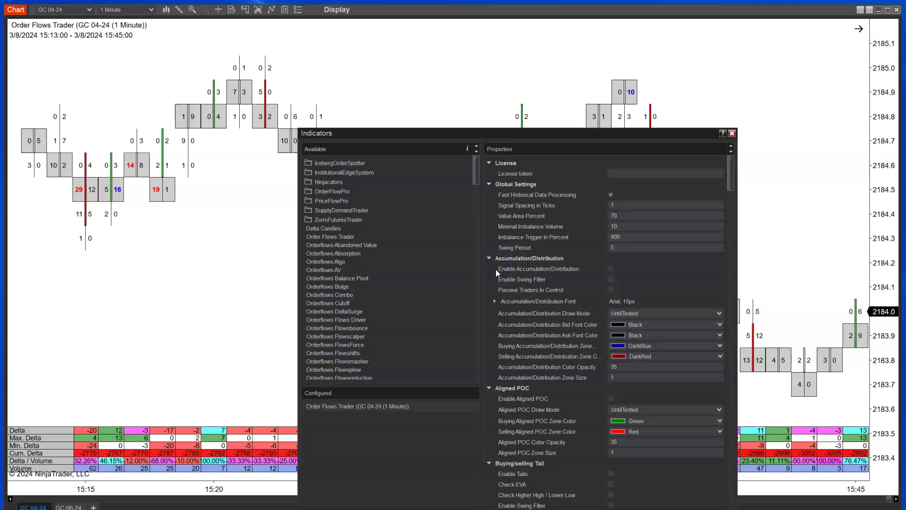
pyautogui.moveTo(640, 134); pyautogui.dragTo(611, 32)
pyautogui.moveTo(702, 89); pyautogui.dragTo(702, 209)
pyautogui.scroll(-5, 702, 203)
pyautogui.click(584, 267)
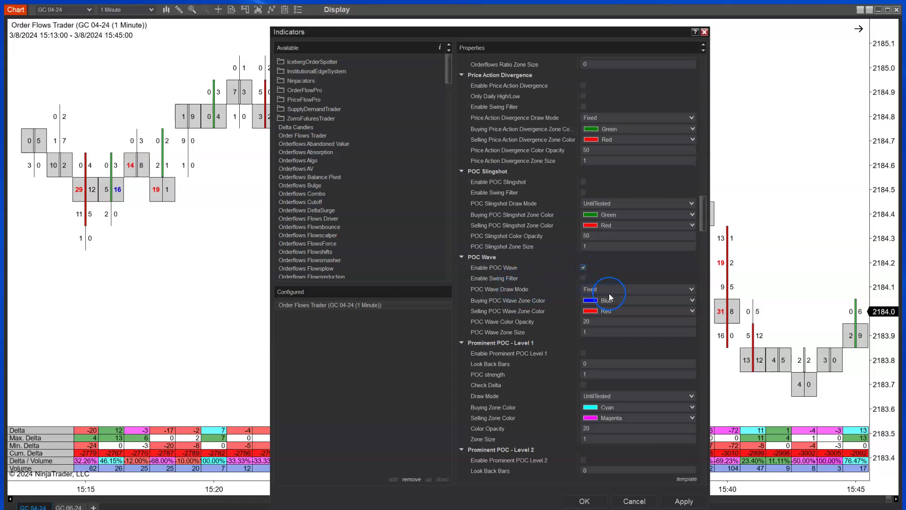
# Set the POC Wave color opacity to 70, apply the change and close the indicator settings.
pyautogui.click(593, 319)
pyautogui.click(578, 320)
pyautogui.click(561, 325)
pyautogui.click(680, 501)
pyautogui.click(591, 504)
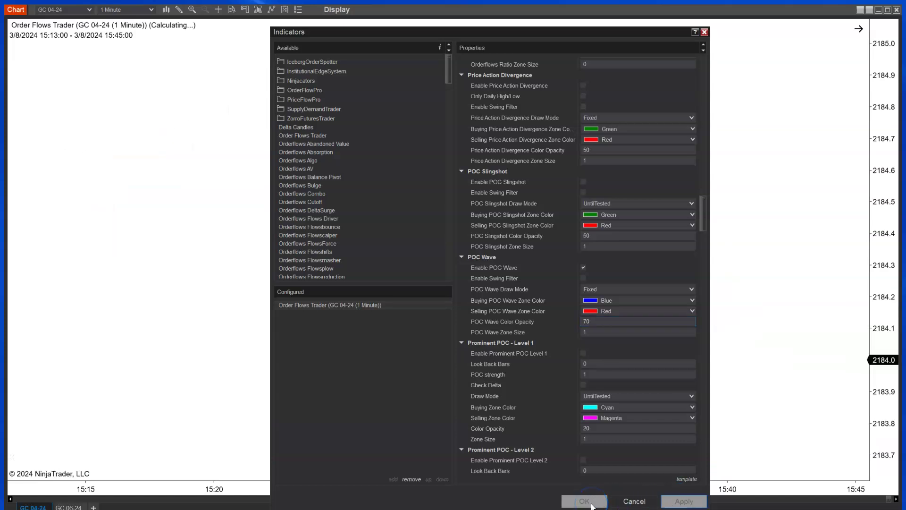
pyautogui.click(585, 501)
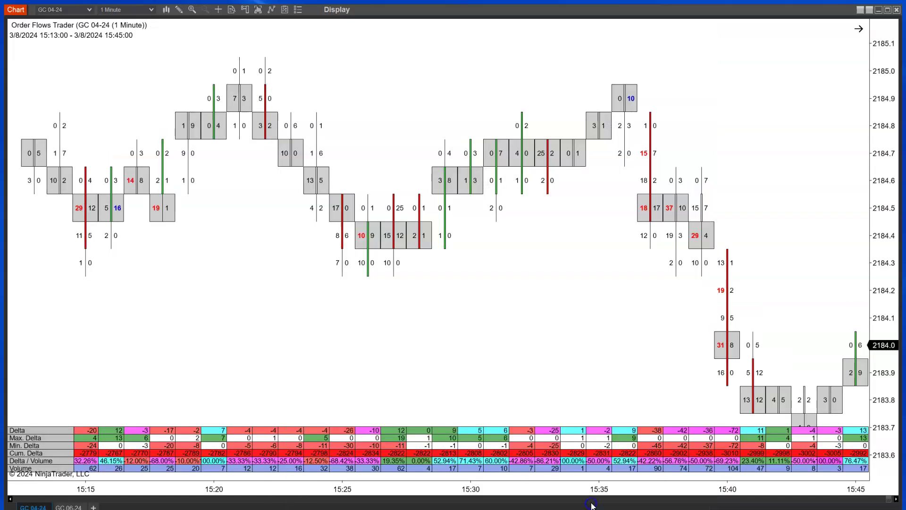
# Go back to the blue POC Wave buy signal at 12:27–12:29 and examine its bars' POCs, its zone and the 12:30 bar.
pyautogui.scroll(10, 492, 282)
pyautogui.scroll(15, 492, 282)
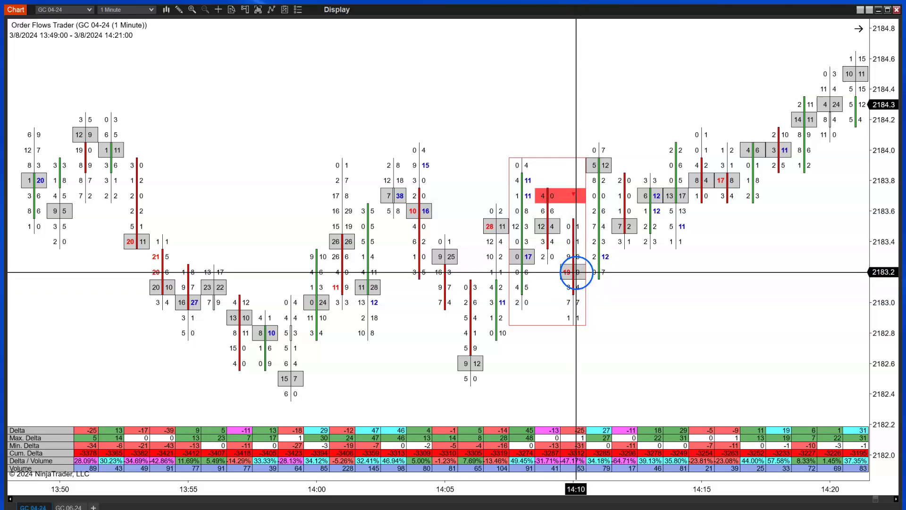
pyautogui.scroll(15, 576, 272)
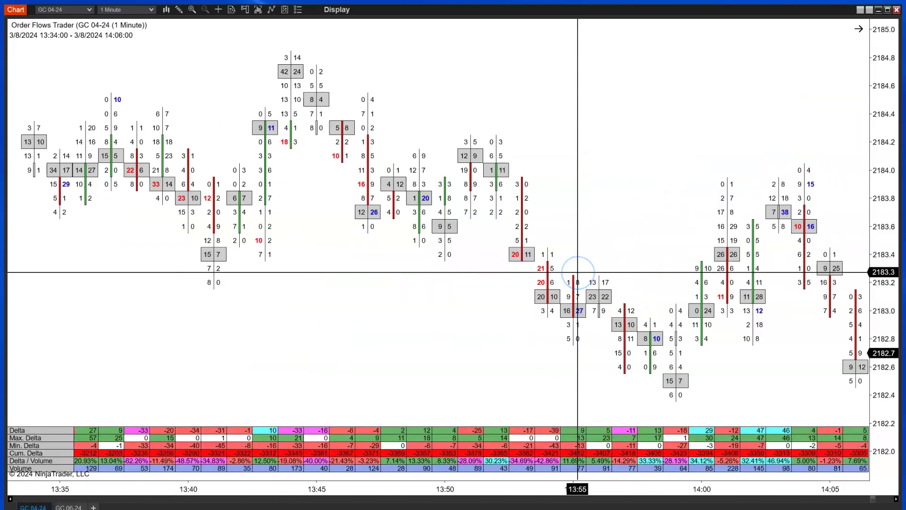
pyautogui.scroll(18, 577, 272)
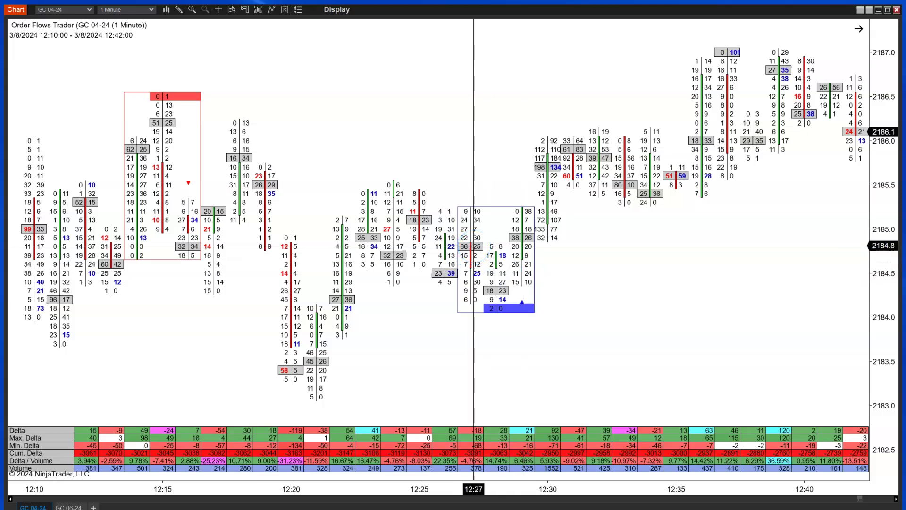
pyautogui.click(497, 288)
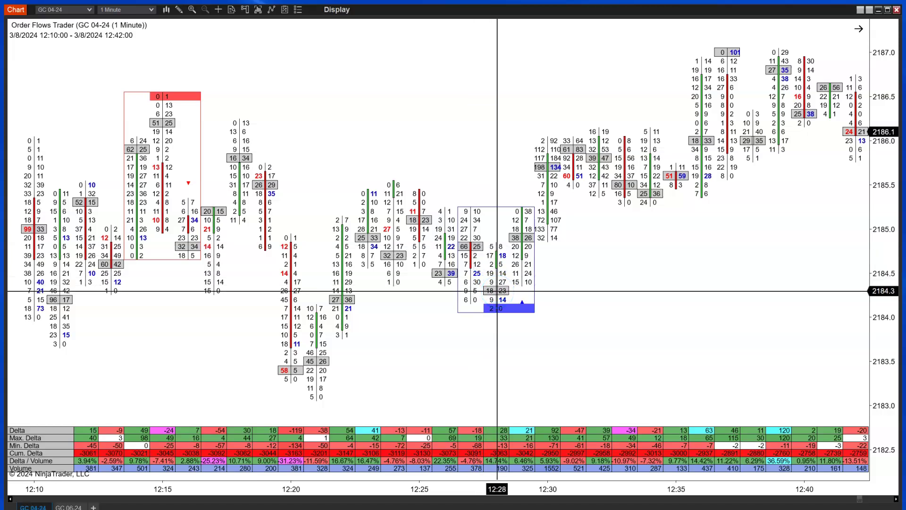
pyautogui.click(527, 238)
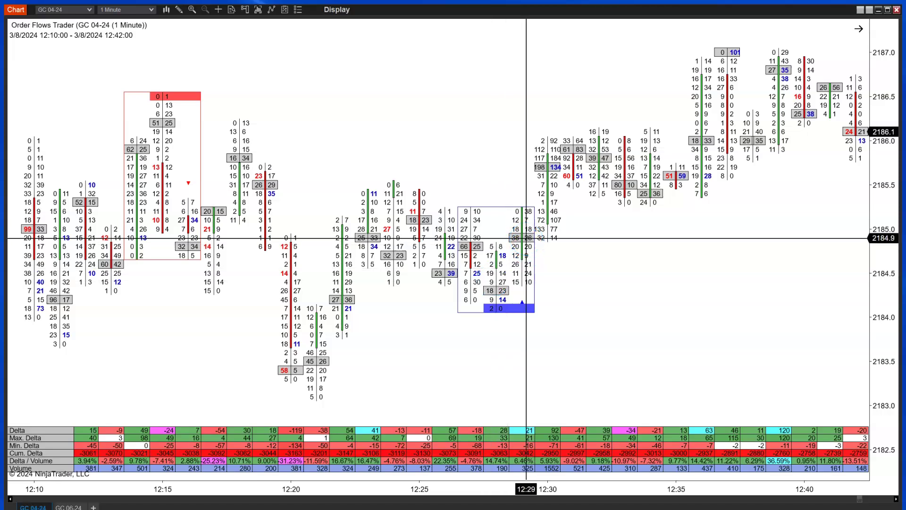
pyautogui.click(486, 239)
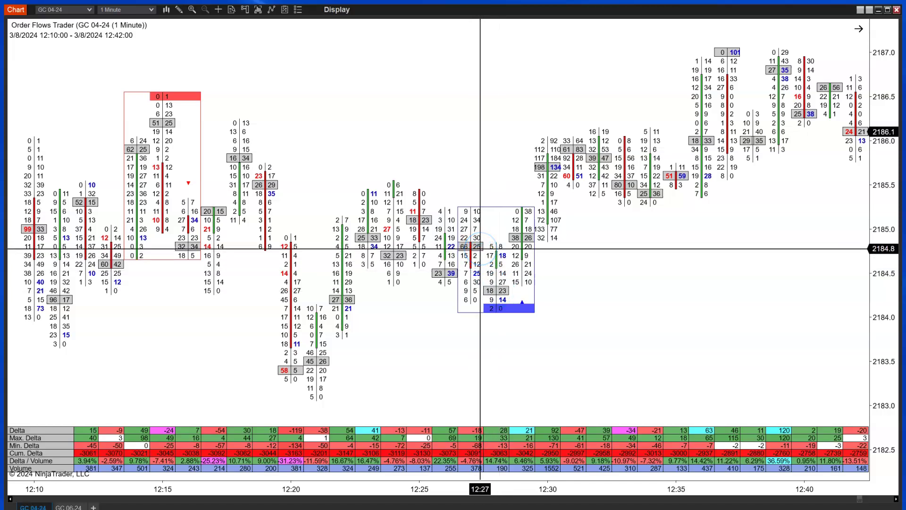
pyautogui.click(521, 237)
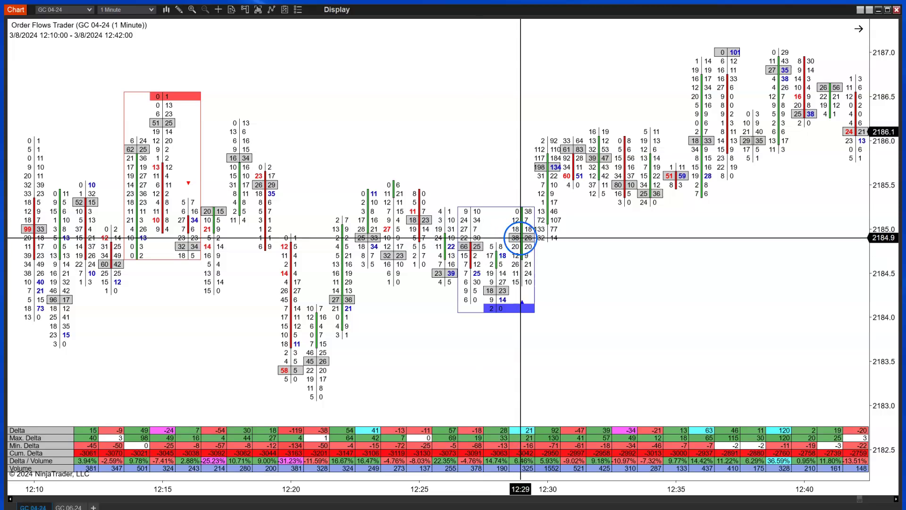
pyautogui.click(477, 244)
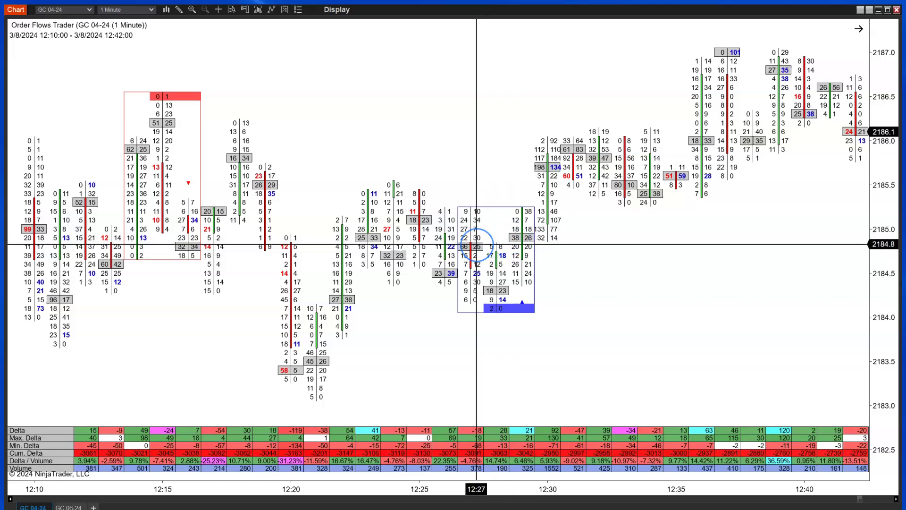
pyautogui.moveTo(477, 244); pyautogui.dragTo(492, 309)
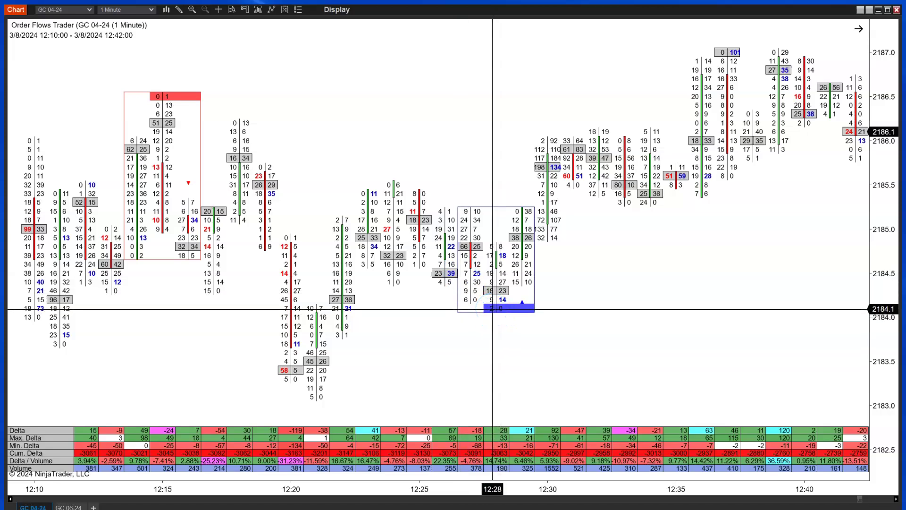
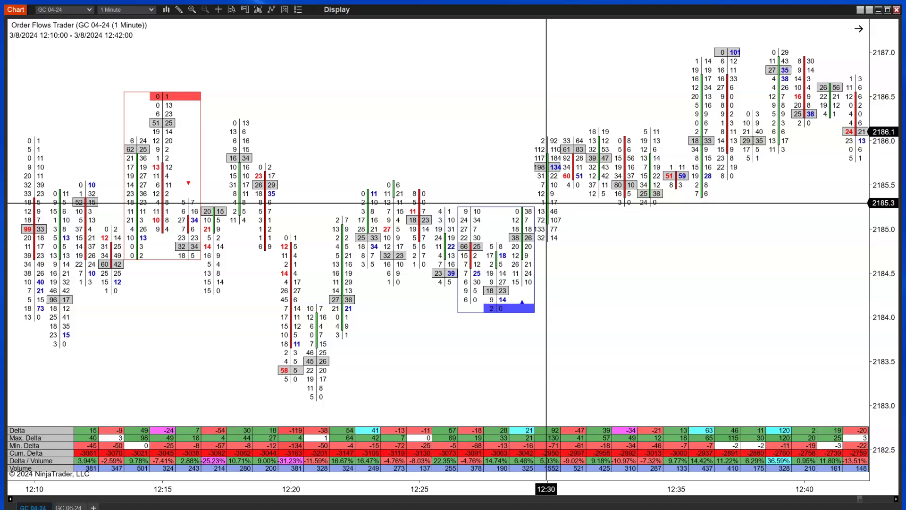
pyautogui.click(547, 203)
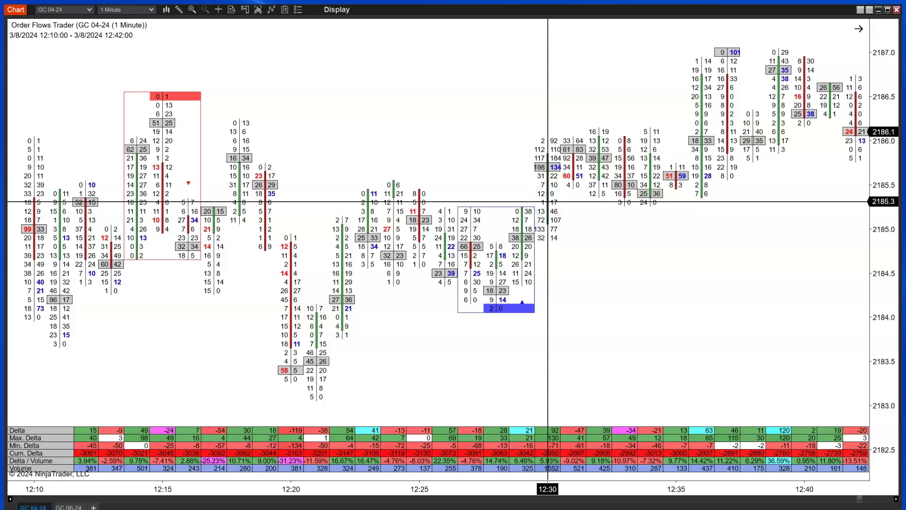
pyautogui.click(530, 308)
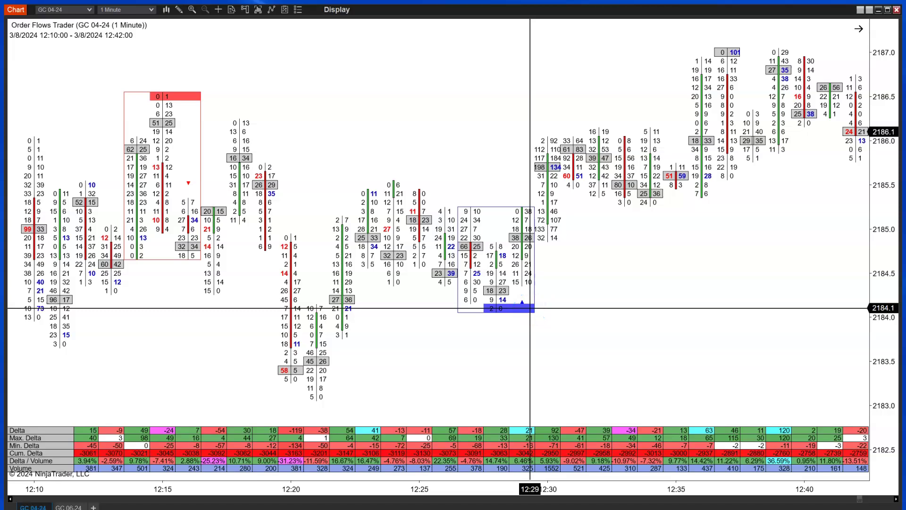
pyautogui.click(527, 317)
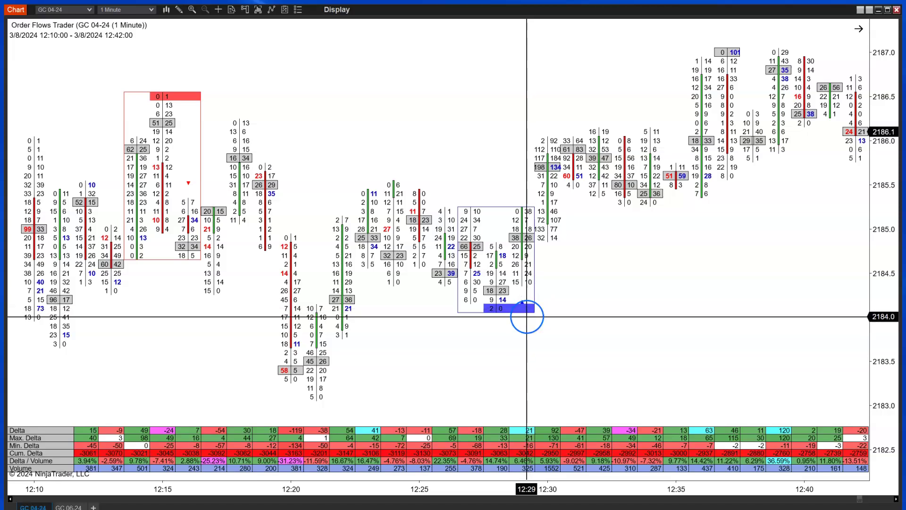
# Examine the red POC Wave sell signal around 12:15 and the earlier sell signal around 12:05.
pyautogui.moveTo(227, 293); pyautogui.dragTo(199, 92)
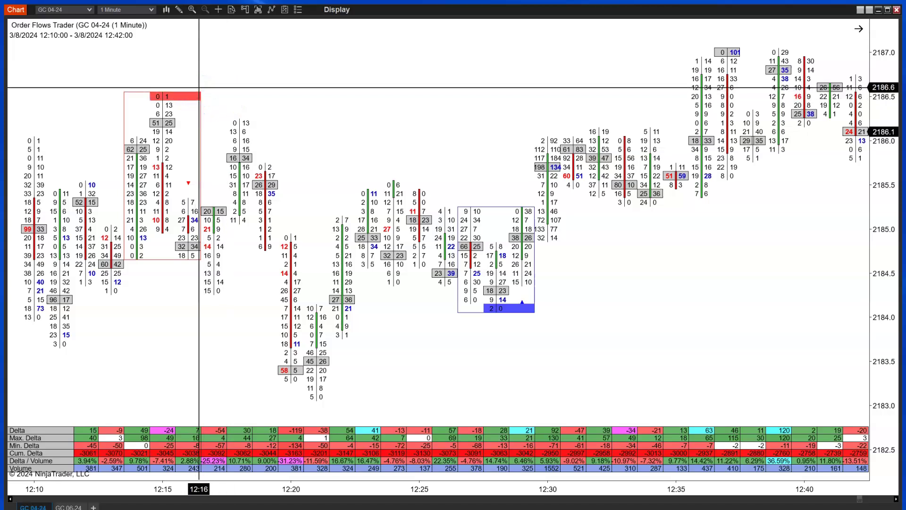
pyautogui.moveTo(199, 87); pyautogui.dragTo(317, 190)
pyautogui.moveTo(204, 194); pyautogui.dragTo(293, 166)
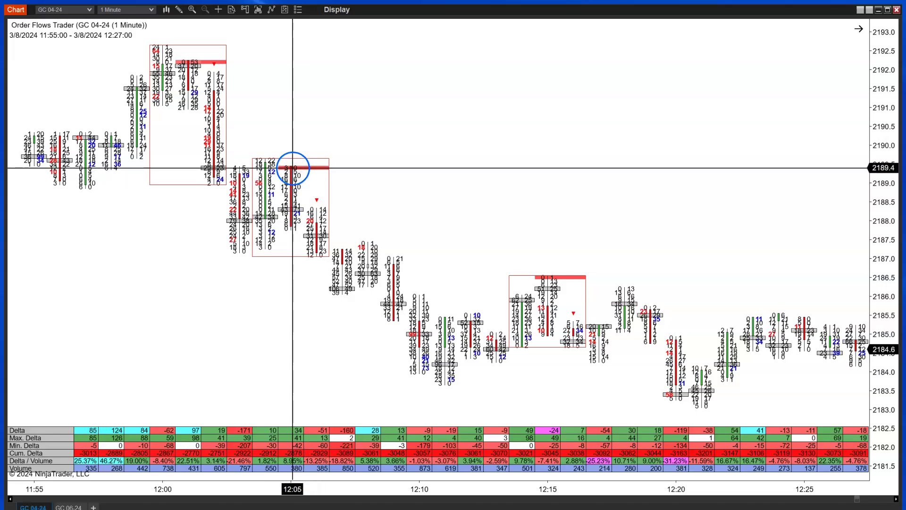
# Review the POC Wave options in the Order Flows Trader indicator's properties and close the settings.
pyautogui.moveTo(292, 168); pyautogui.dragTo(425, 150)
pyautogui.rightClick(425, 150)
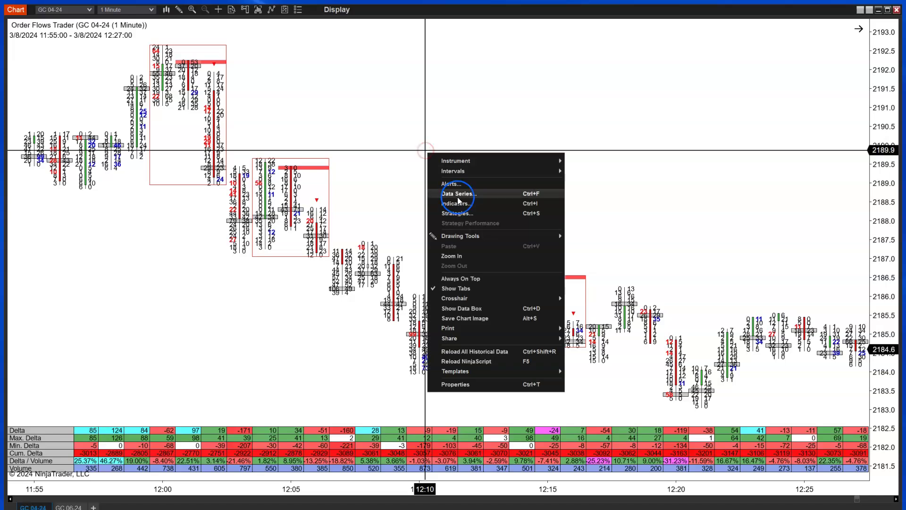
pyautogui.click(460, 204)
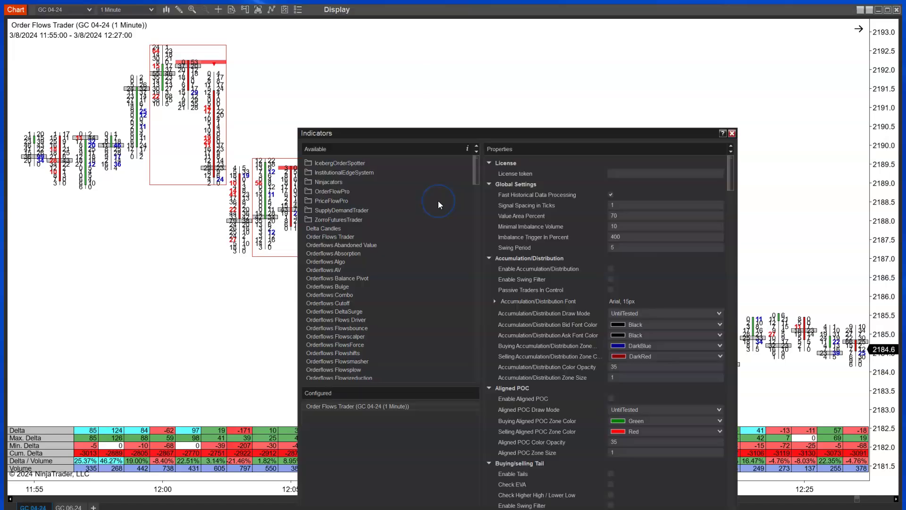
pyautogui.moveTo(675, 135); pyautogui.dragTo(664, 26)
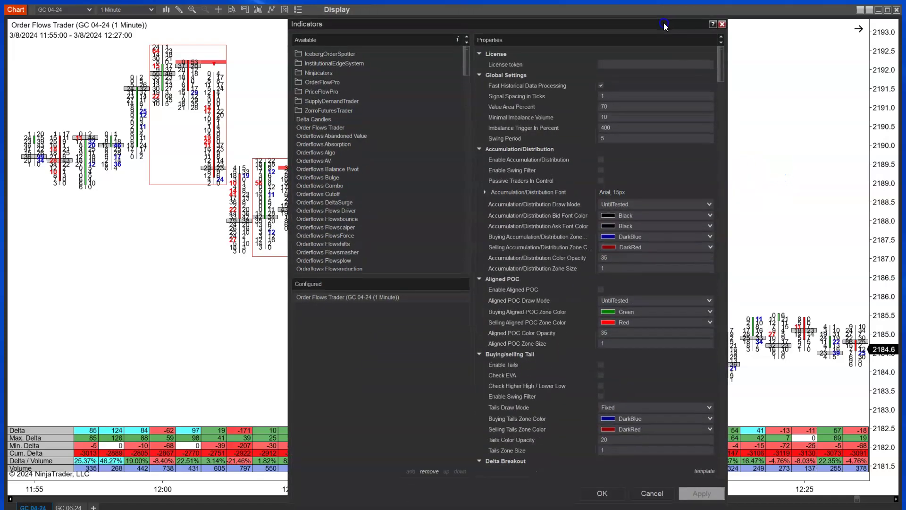
pyautogui.moveTo(723, 59); pyautogui.dragTo(713, 198)
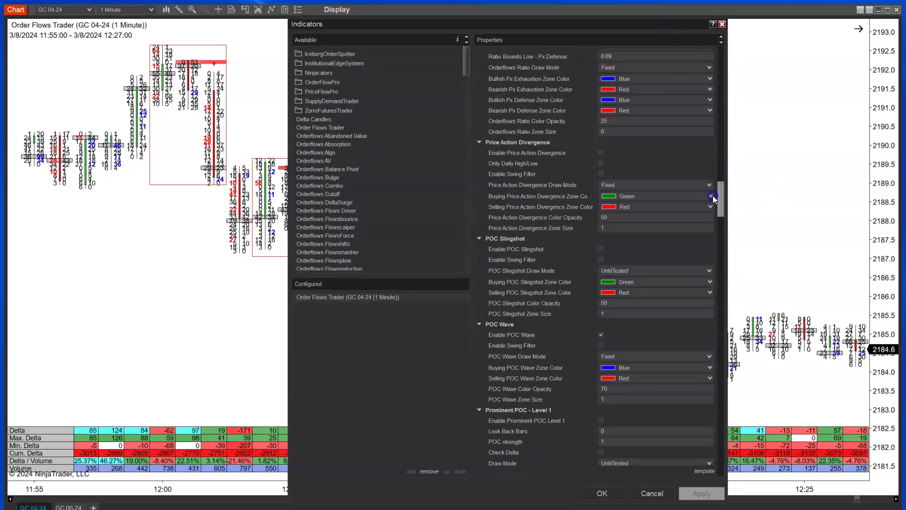
pyautogui.click(722, 24)
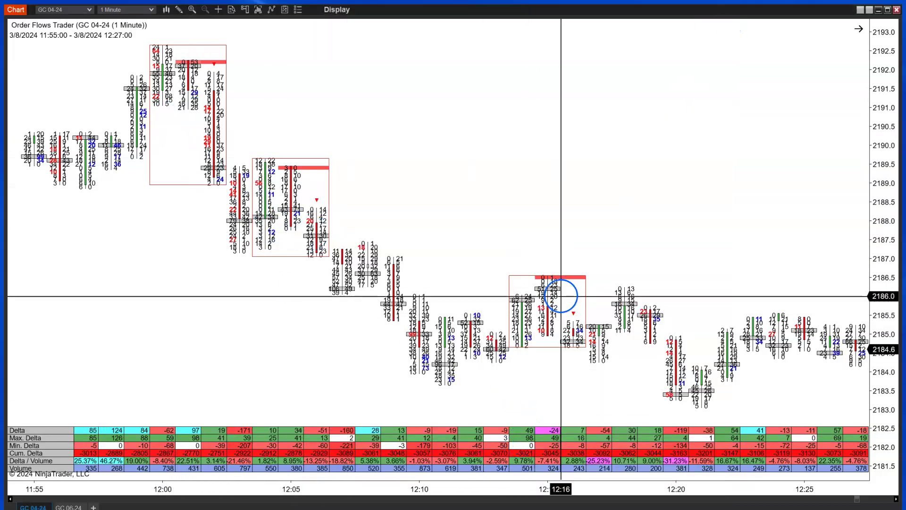
# Move forward through the session and examine the POC Wave sell signal around 14:09 with its surrounding bars.
pyautogui.scroll(-3, 575, 317)
pyautogui.scroll(-15, 574, 317)
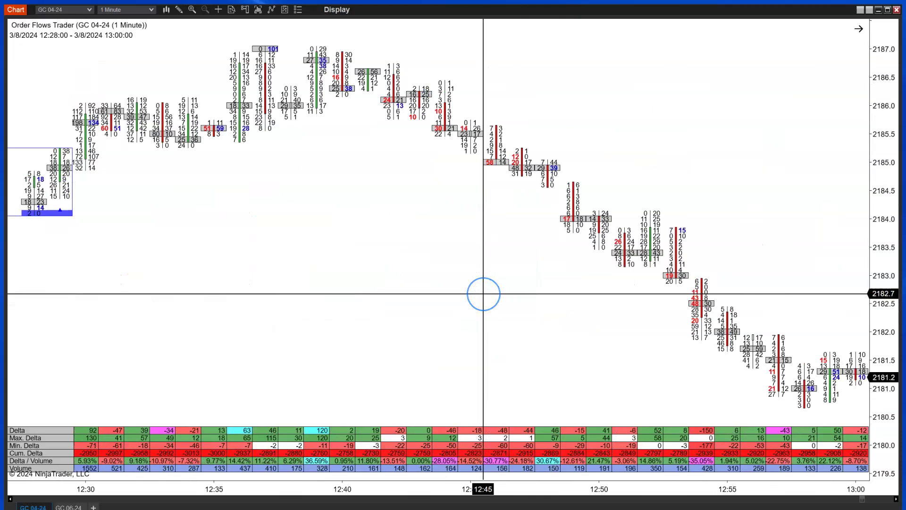
pyautogui.scroll(-15, 483, 294)
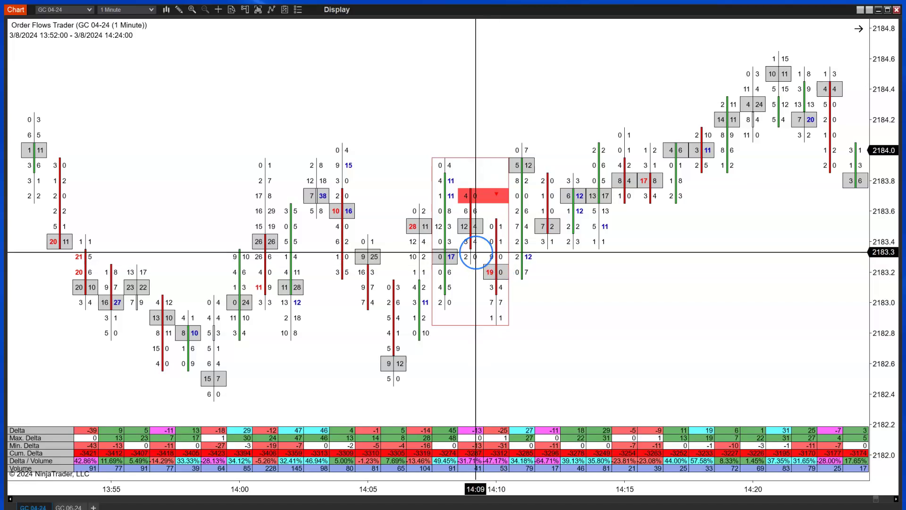
pyautogui.scroll(4, 475, 253)
pyautogui.scroll(-3, 499, 290)
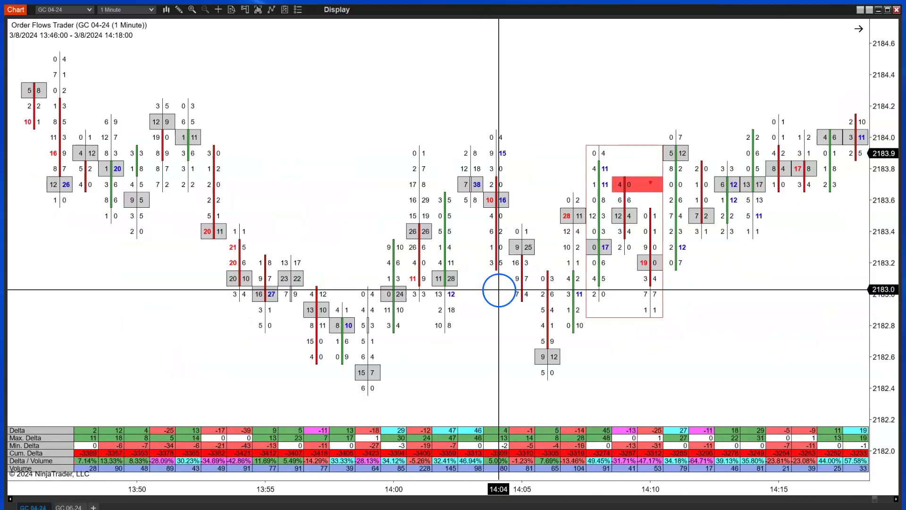
pyautogui.scroll(4, 638, 290)
pyautogui.scroll(-3, 638, 289)
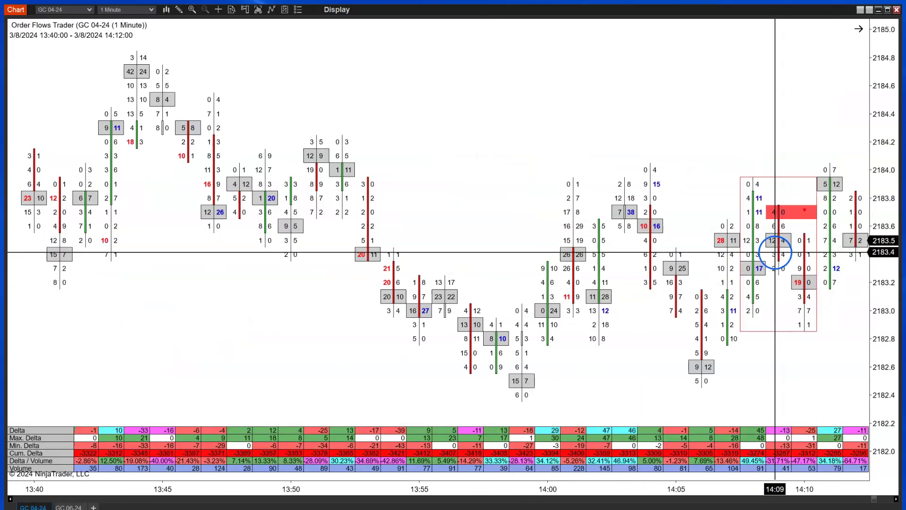
pyautogui.scroll(-2, 858, 330)
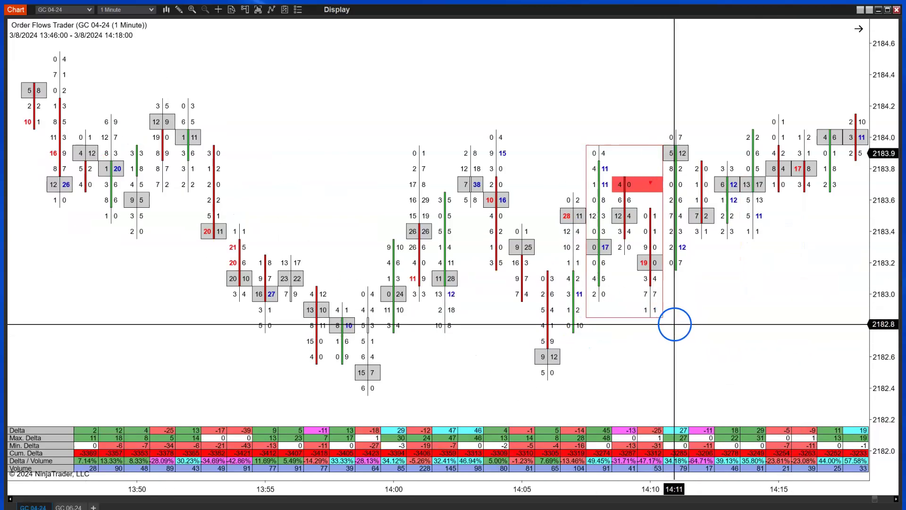
# Go back through the session to the morning and examine the POC Wave buy and sell signals between 11:29 and 12:02.
pyautogui.scroll(20, 669, 325)
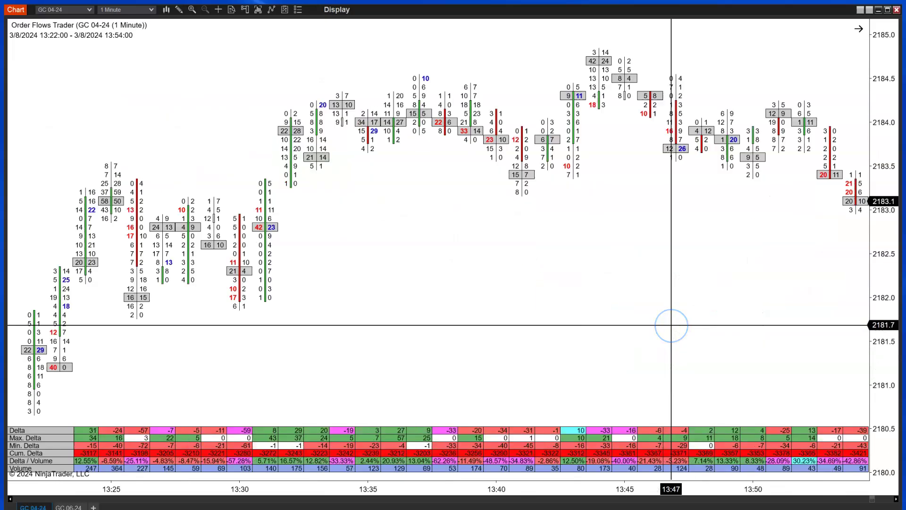
pyautogui.scroll(13, 671, 326)
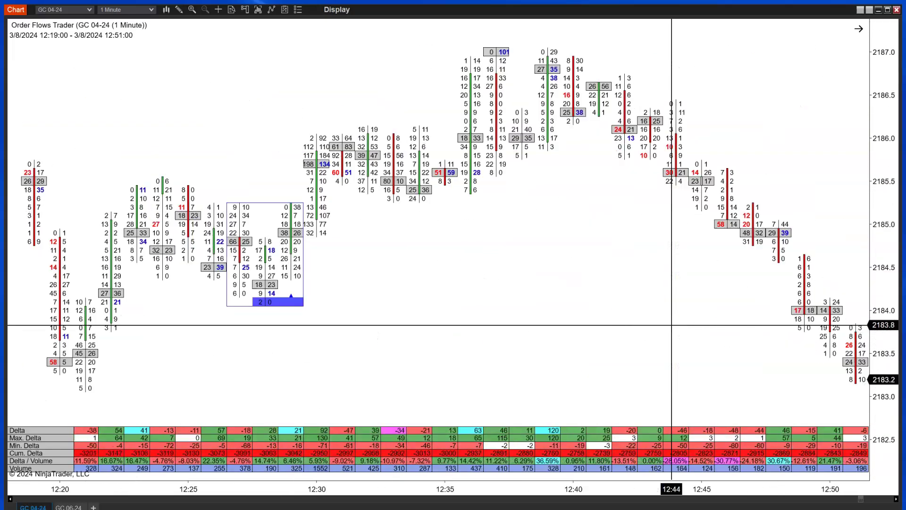
pyautogui.scroll(12, 671, 325)
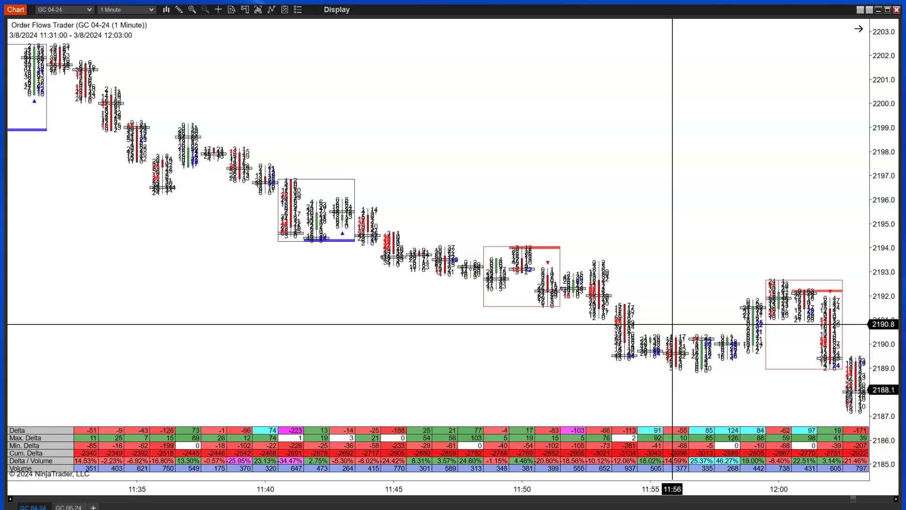
pyautogui.scroll(3, 530, 260)
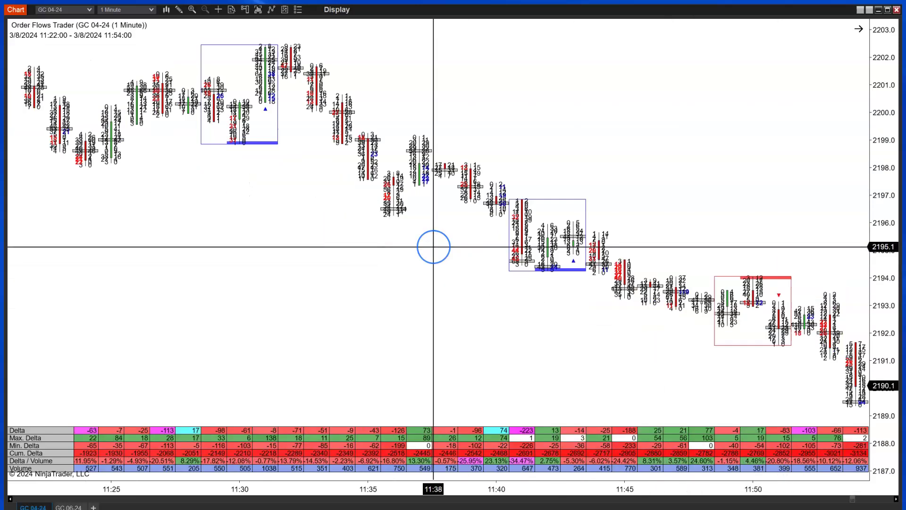
pyautogui.scroll(2, 434, 246)
pyautogui.scroll(3, 434, 246)
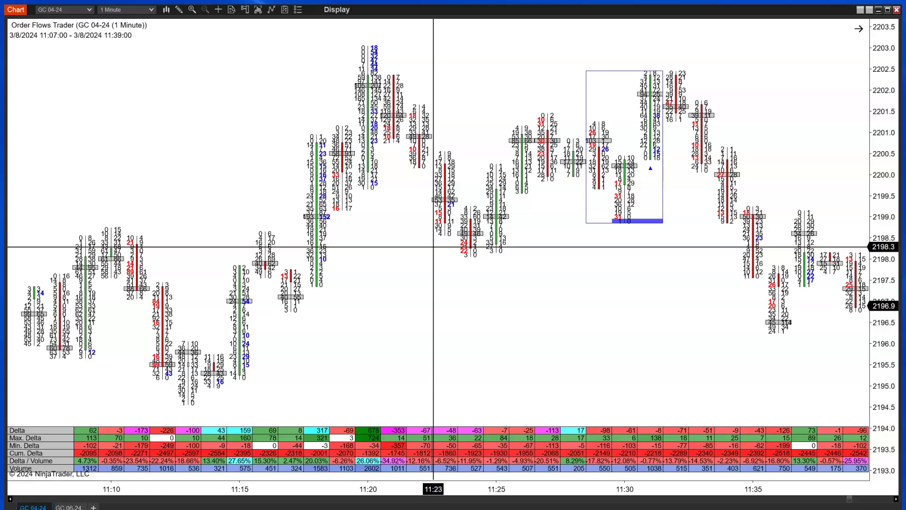
# Go back through the earlier part of the session and examine the POC Wave buy and sell signals between 09:22 and 10:30.
pyautogui.scroll(11, 433, 247)
pyautogui.scroll(12, 433, 246)
pyautogui.click(667, 235)
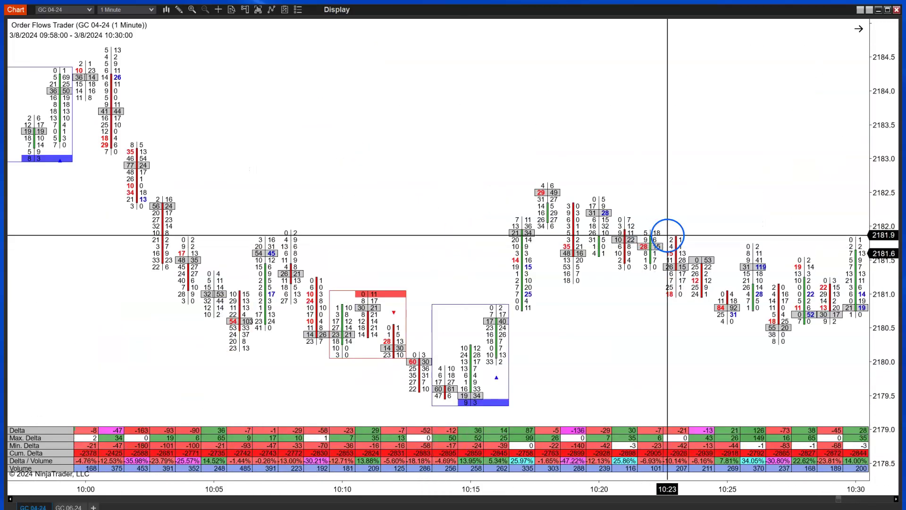
pyautogui.scroll(-10, 682, 236)
pyautogui.scroll(12, 682, 237)
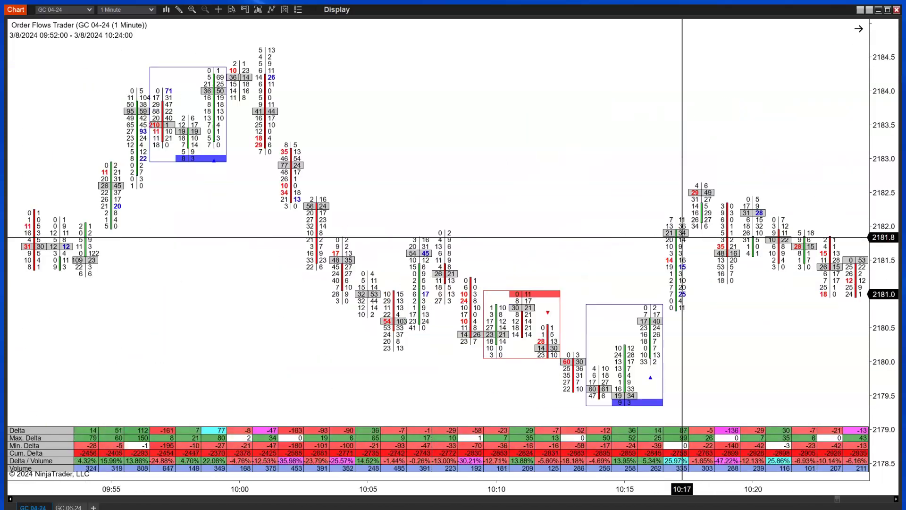
pyautogui.click(465, 152)
pyautogui.rightClick(469, 151)
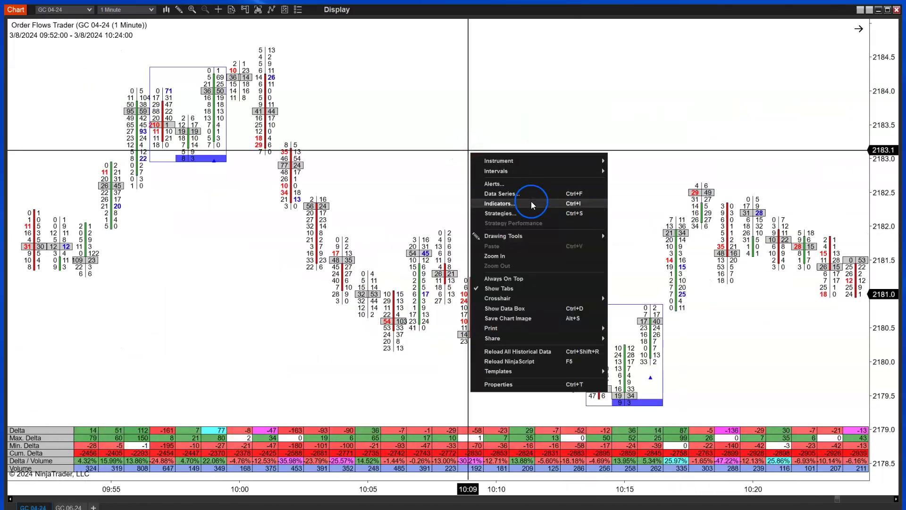
pyautogui.click(409, 135)
pyautogui.scroll(3, 405, 126)
pyautogui.click(418, 174)
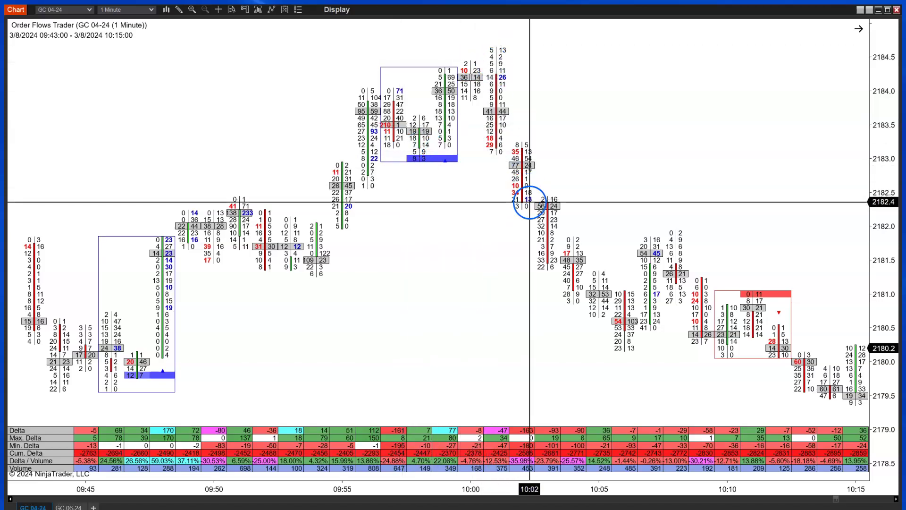
pyautogui.scroll(3, 494, 198)
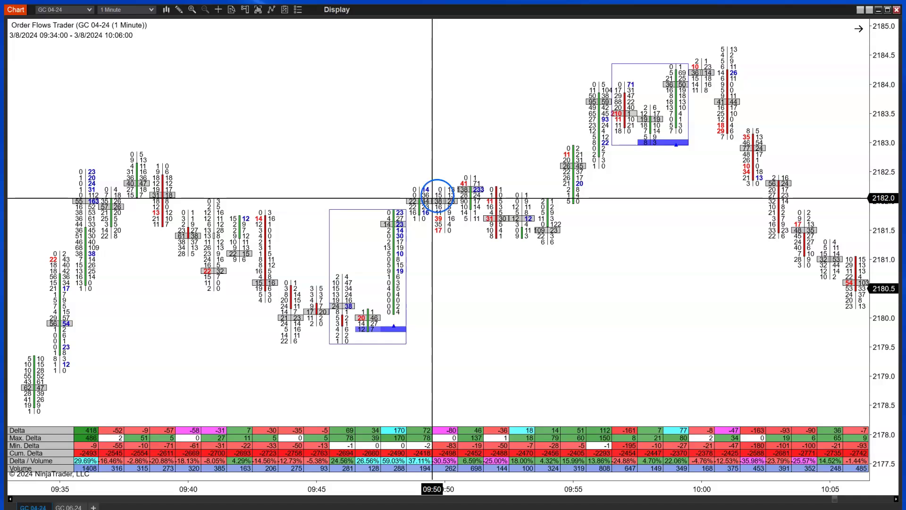
pyautogui.scroll(4, 612, 257)
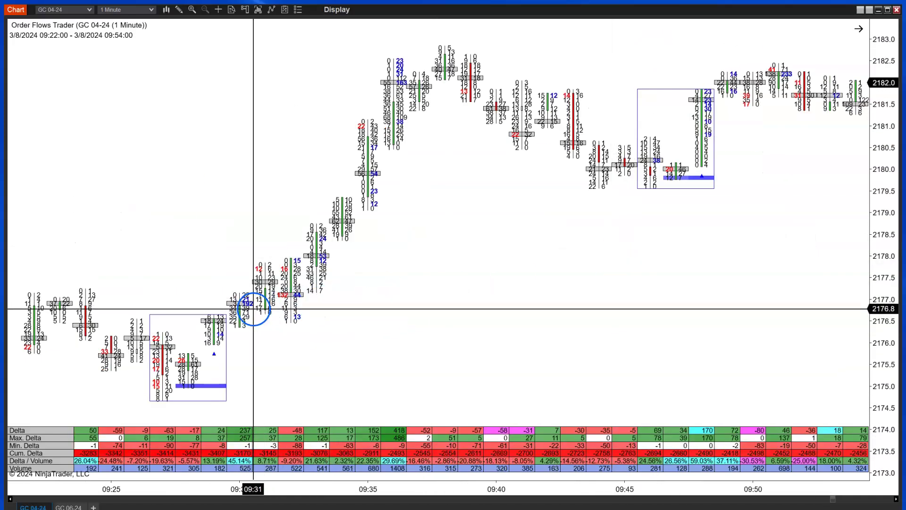
# Enable the swing filter for the POC Wave signal in the Order Flows Trader indicator and apply the settings.
pyautogui.rightClick(494, 346)
pyautogui.click(547, 401)
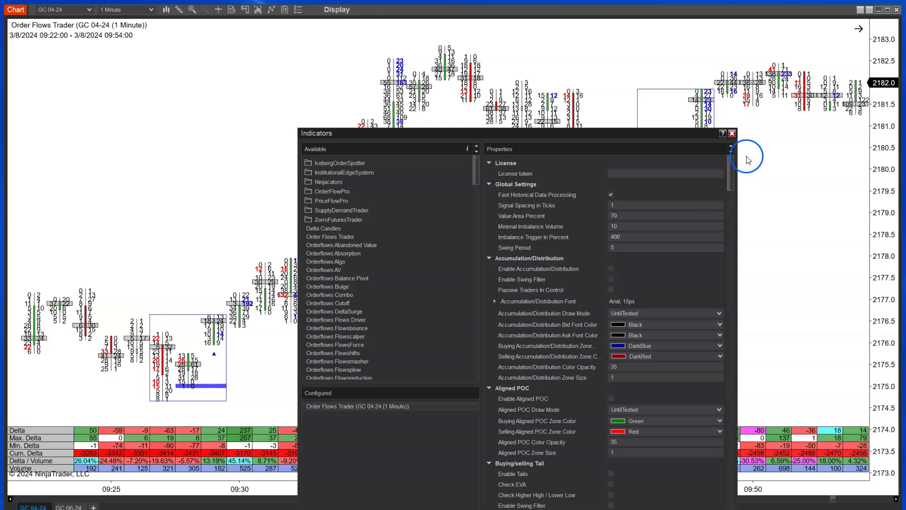
pyautogui.moveTo(732, 167); pyautogui.dragTo(726, 302)
pyautogui.scroll(2, 725, 302)
pyautogui.scroll(-4, 724, 304)
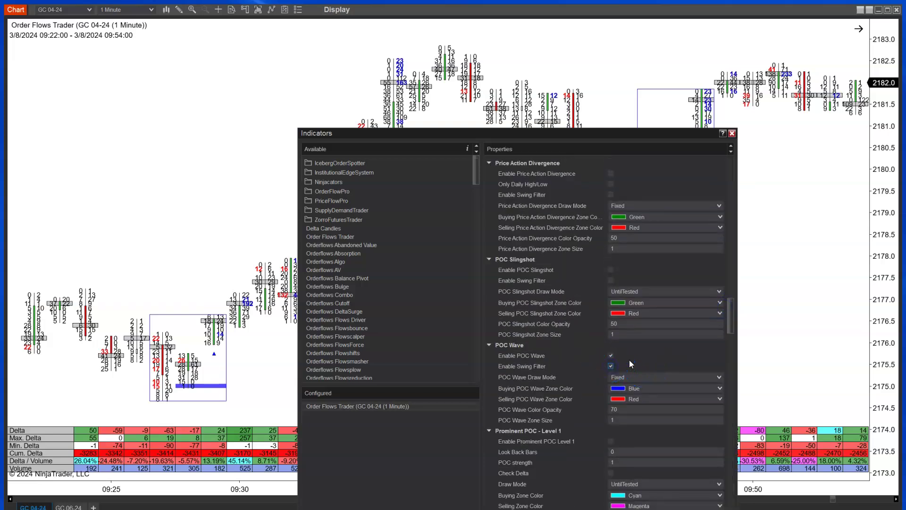
pyautogui.moveTo(734, 332); pyautogui.dragTo(752, 136)
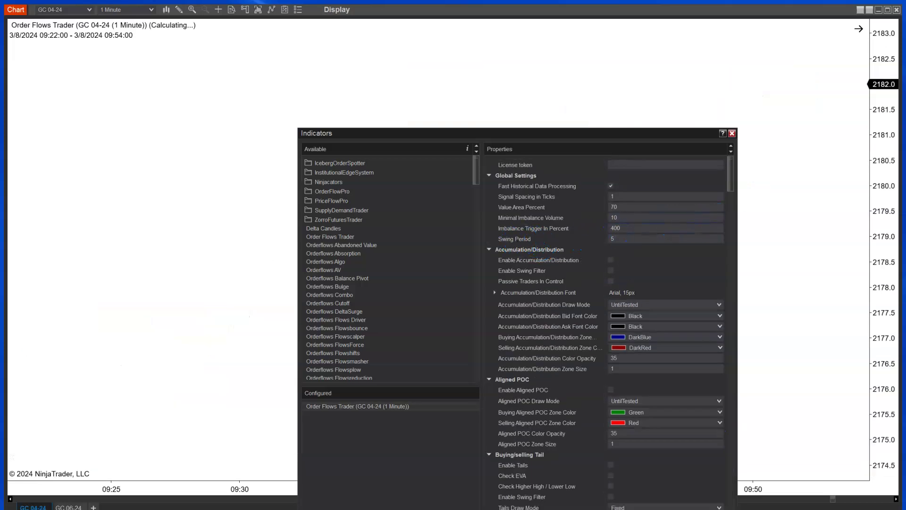
pyautogui.press('Return')
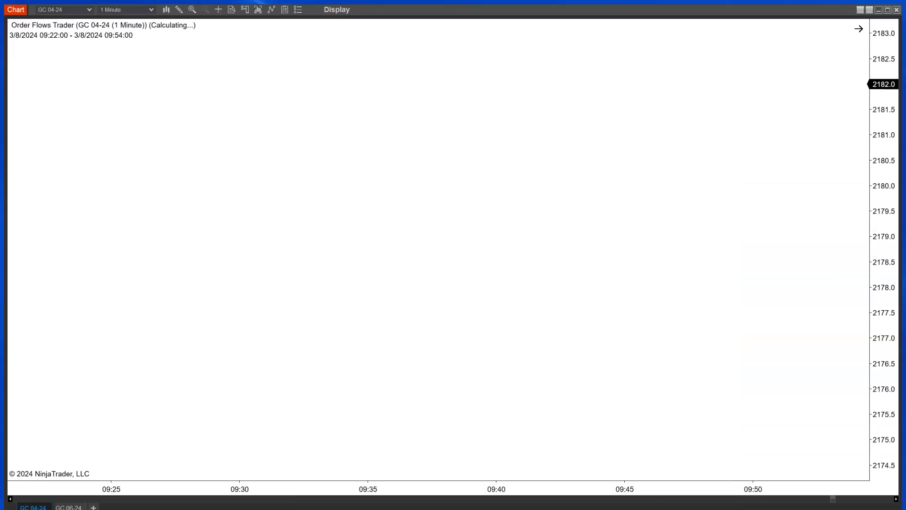
# Move forward from 10:04 to 14:36 and examine the swing-filtered POC Wave buy signals around 10:16 and 11:43.
pyautogui.scroll(-10, 585, 256)
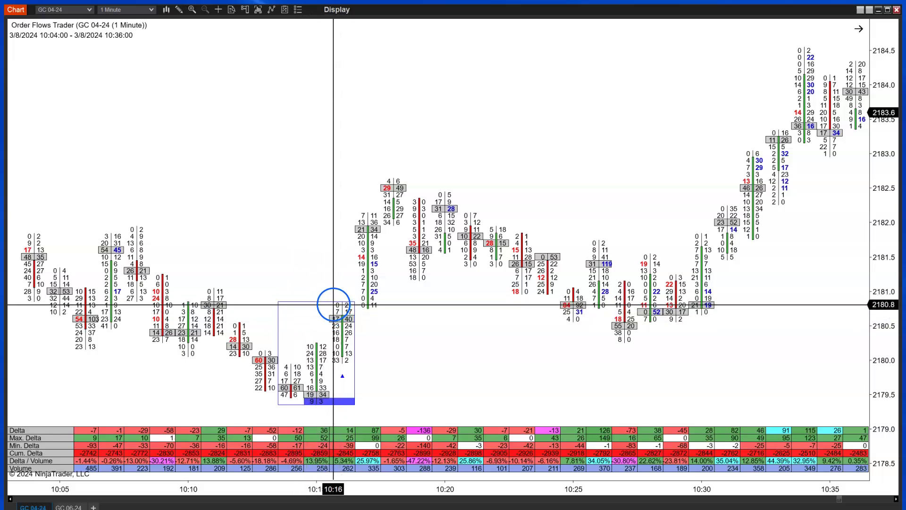
pyautogui.scroll(-5, 338, 304)
pyautogui.scroll(-20, 253, 320)
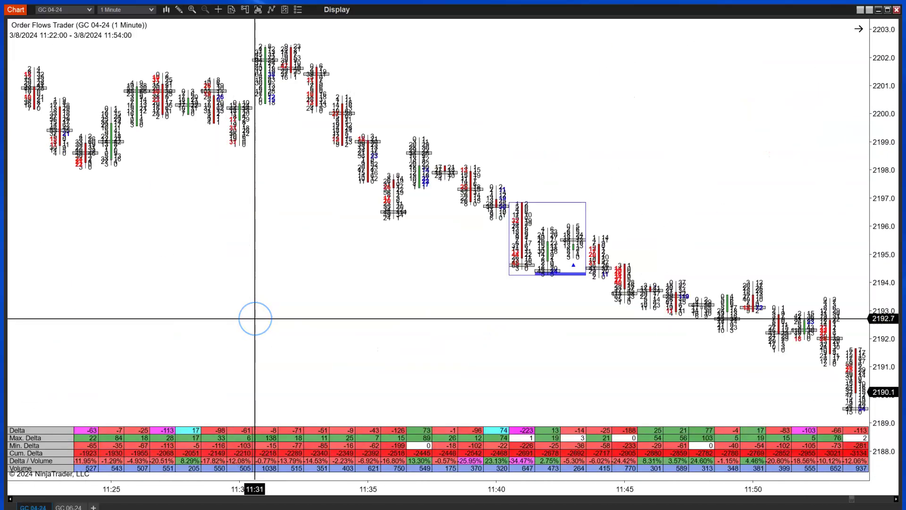
pyautogui.scroll(-3, 255, 319)
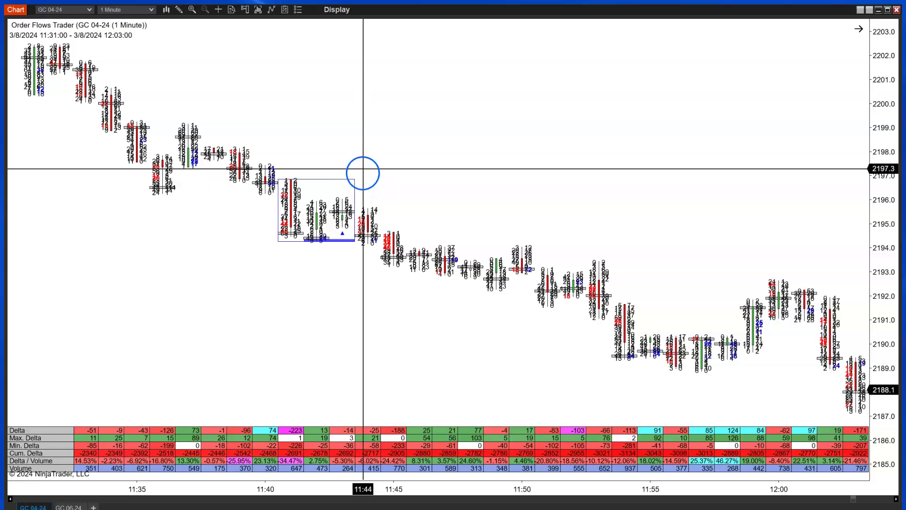
pyautogui.scroll(-20, 369, 240)
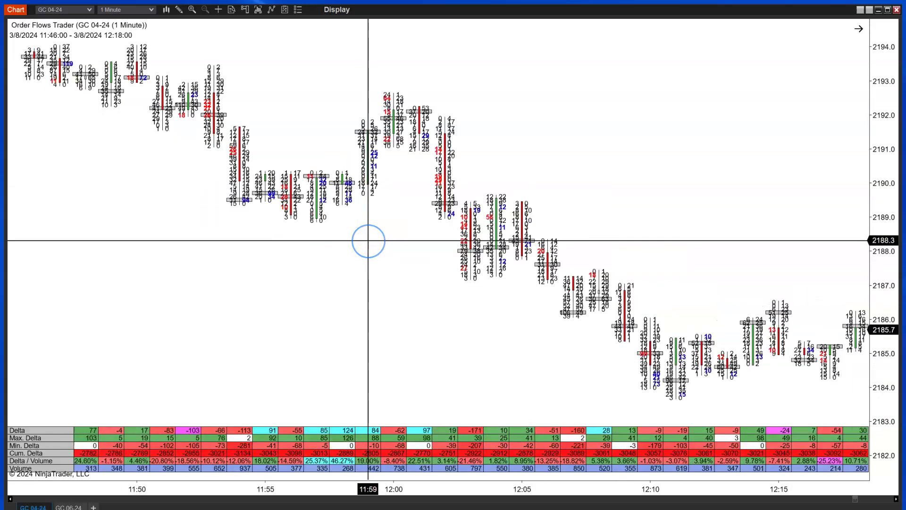
pyautogui.scroll(-20, 368, 240)
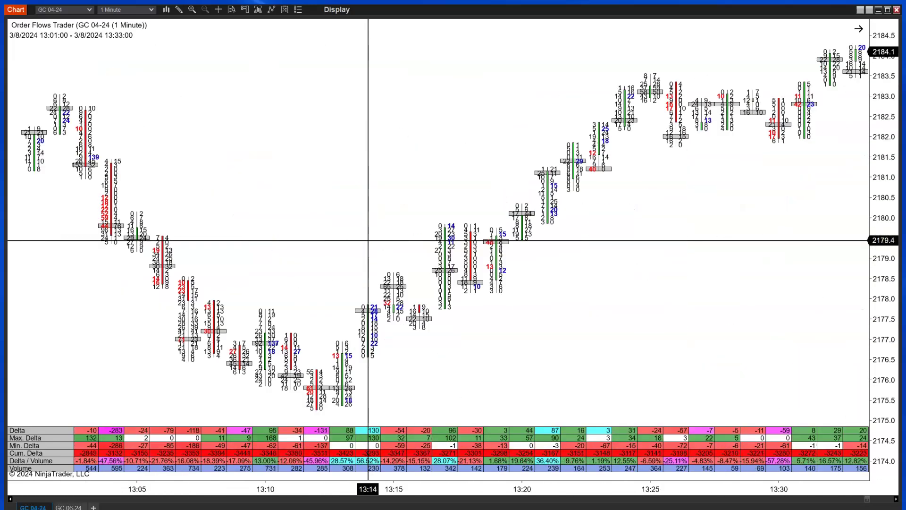
pyautogui.scroll(-3, 368, 240)
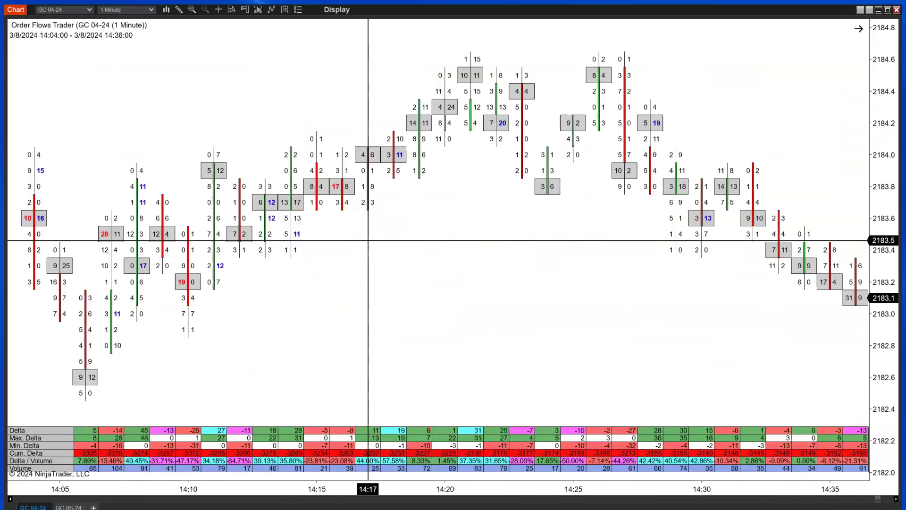
# Go back from 14:21 to 08:55 and examine the POC Wave sell signal around 09:10 with the price action that follows.
pyautogui.scroll(5, 369, 240)
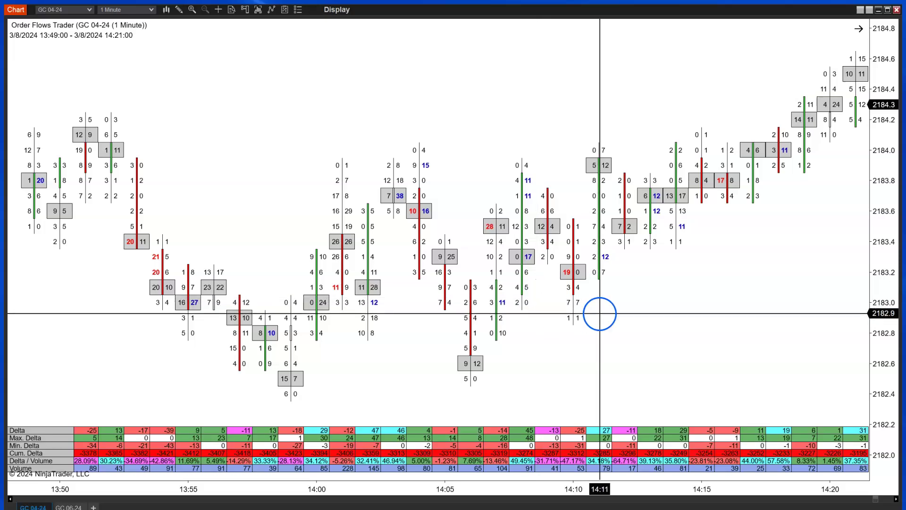
pyautogui.scroll(11, 575, 300)
pyautogui.scroll(20, 573, 301)
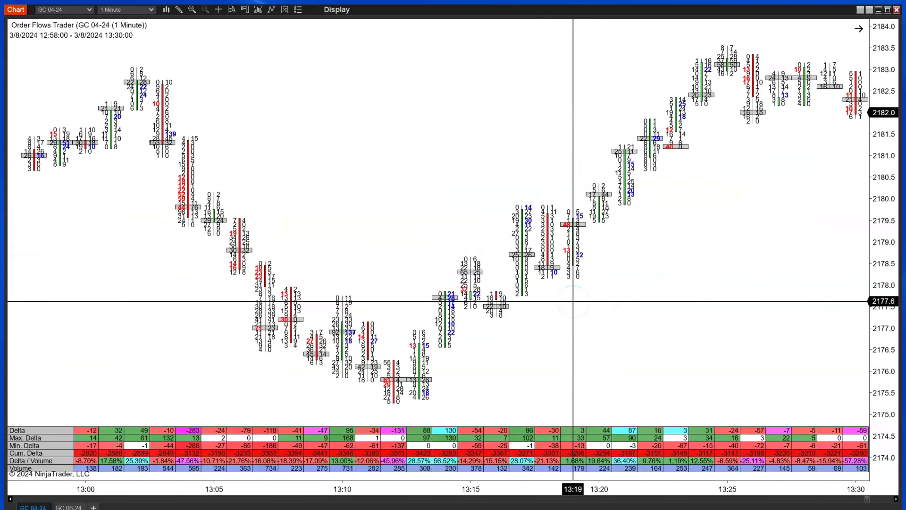
pyautogui.scroll(20, 573, 301)
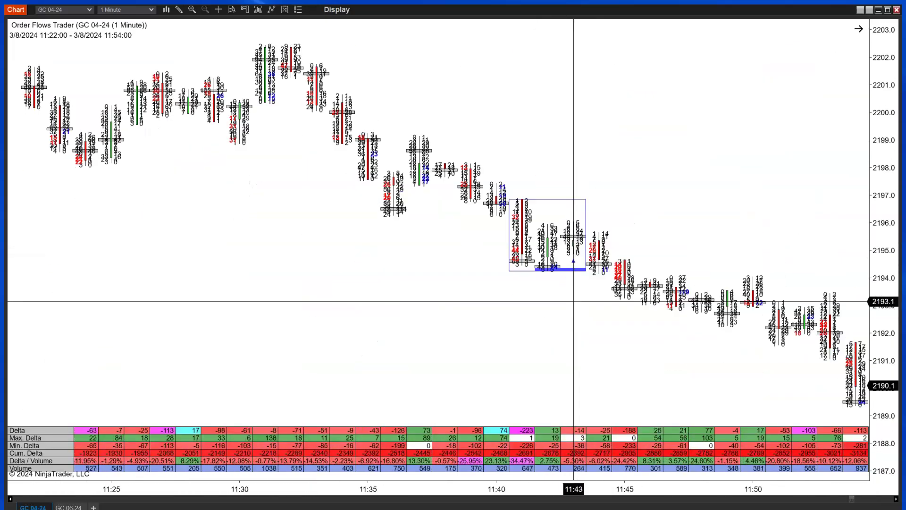
pyautogui.scroll(12, 609, 293)
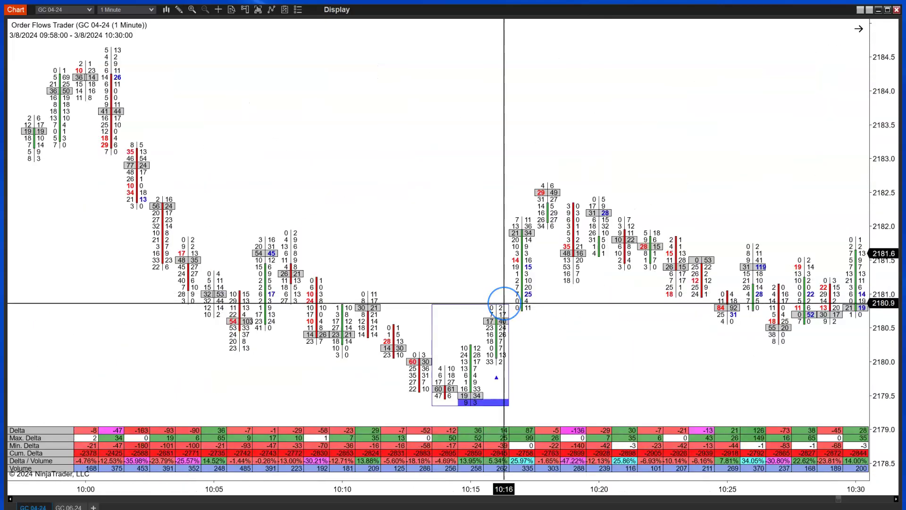
pyautogui.scroll(20, 505, 303)
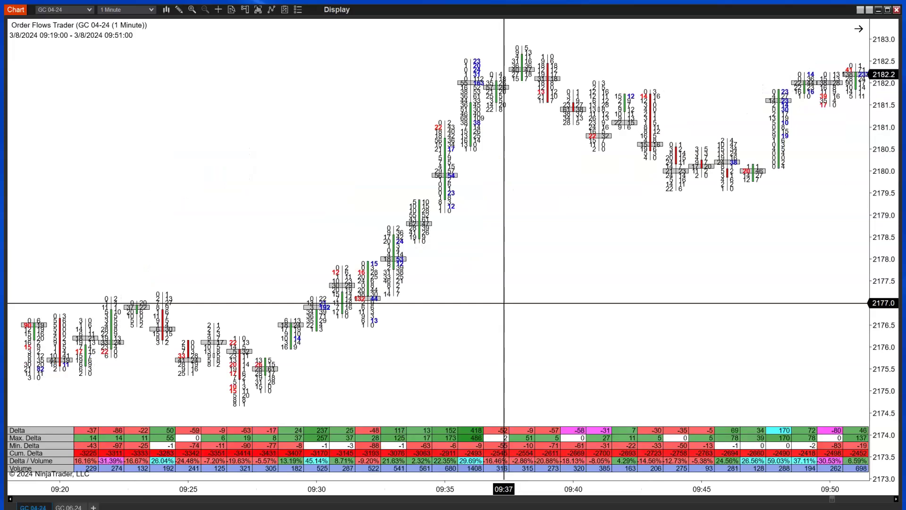
pyautogui.scroll(1, 504, 303)
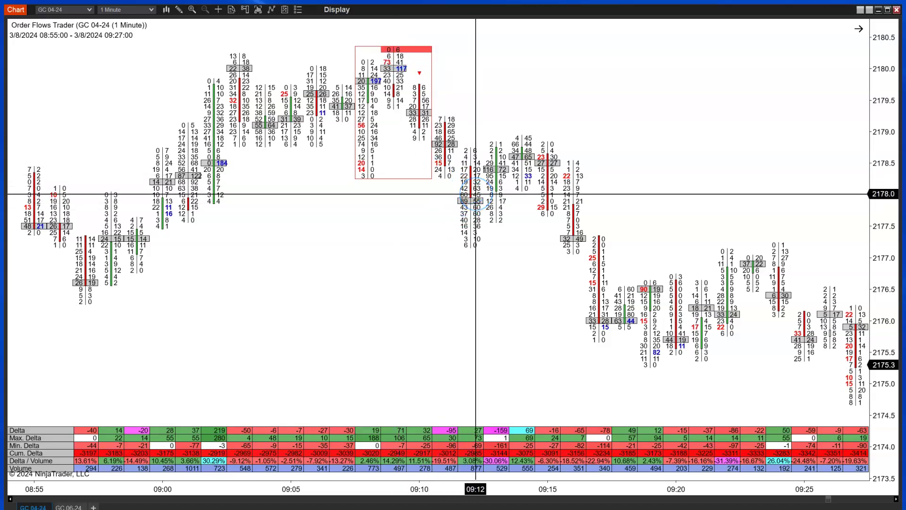
pyautogui.scroll(-4, 476, 193)
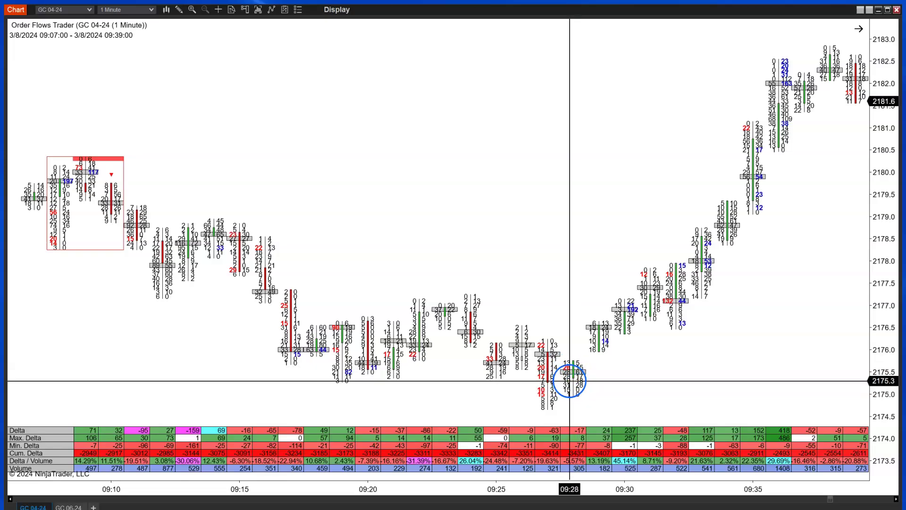
# Go back to the POC Wave buy signal around 08:18 and examine the bars following it up to about 08:54.
pyautogui.scroll(20, 570, 381)
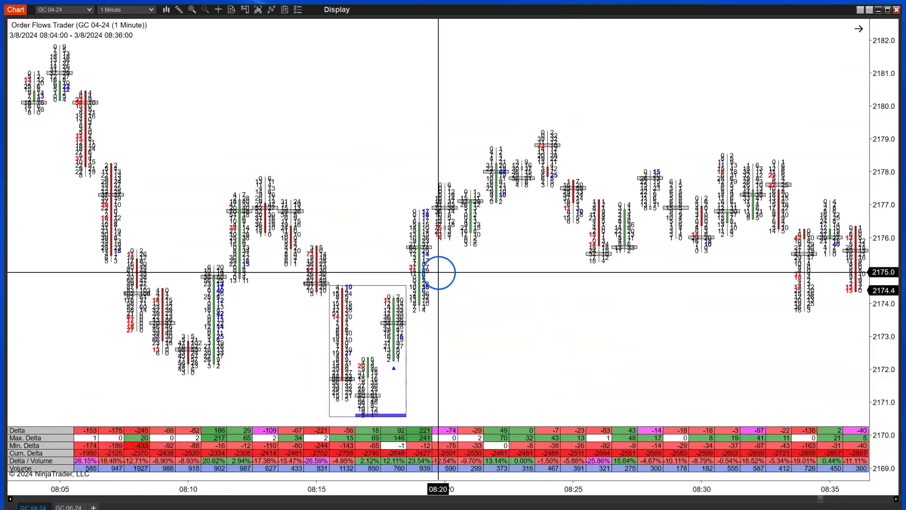
pyautogui.scroll(1, 439, 273)
pyautogui.scroll(-3, 492, 298)
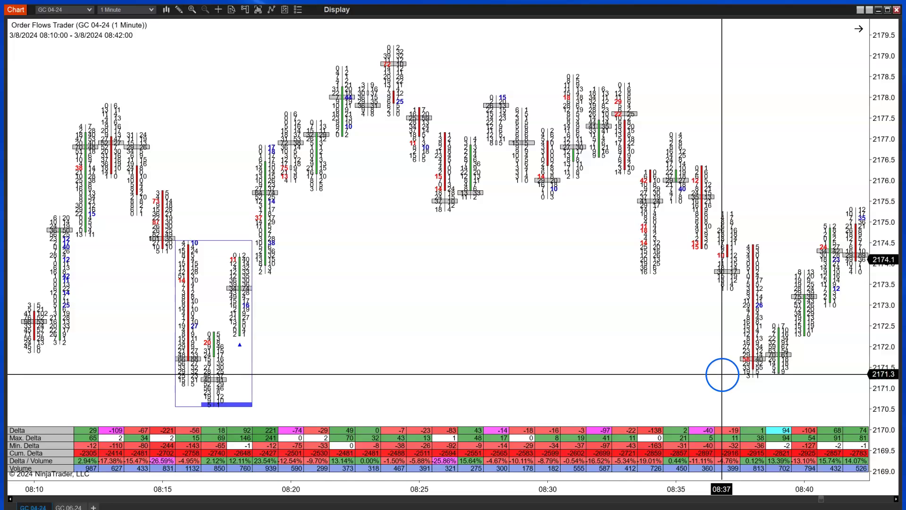
pyautogui.scroll(-4, 722, 374)
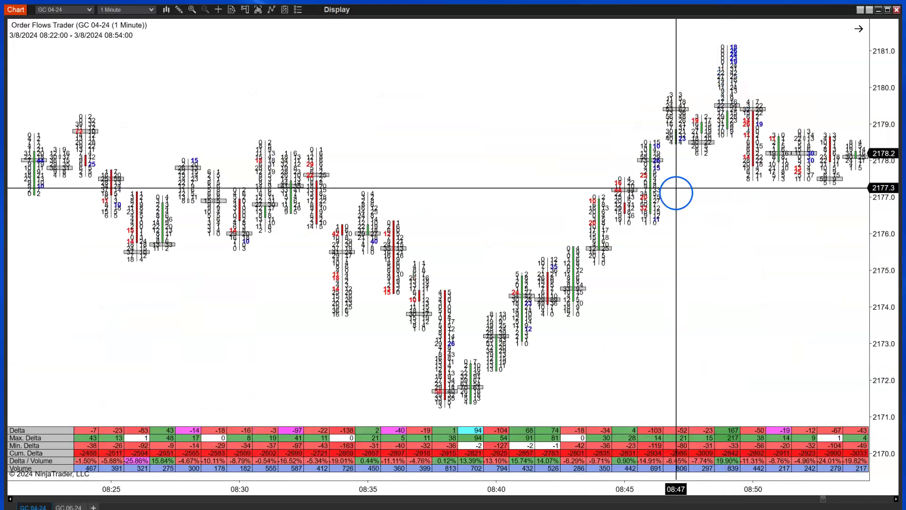
pyautogui.scroll(-5, 676, 193)
pyautogui.scroll(20, 675, 221)
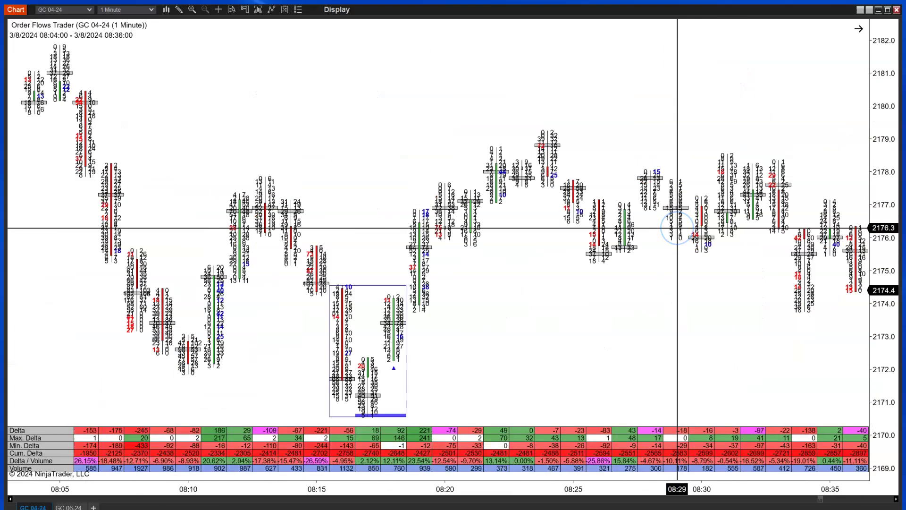
# Examine the POC Wave sell signals around 07:34 and 07:45 and the bars after them, plus the trading back to 06:31.
pyautogui.scroll(1, 677, 229)
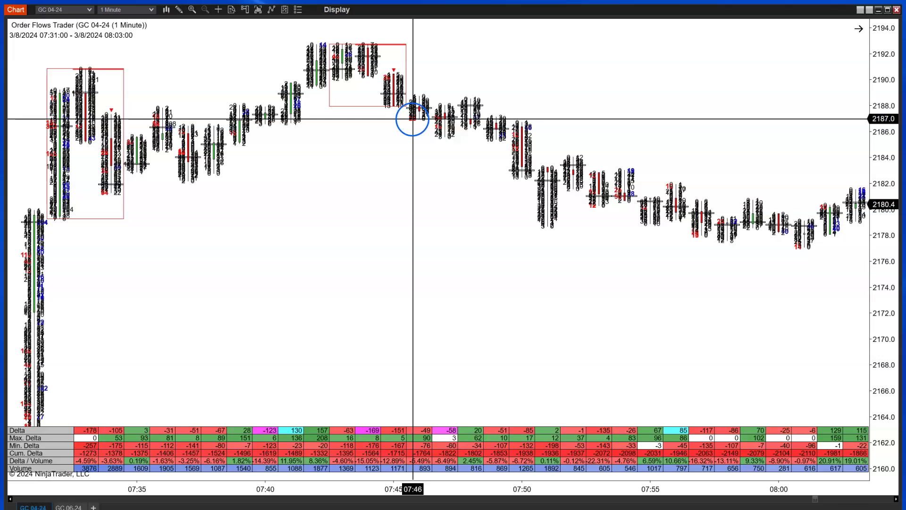
pyautogui.scroll(-3, 534, 190)
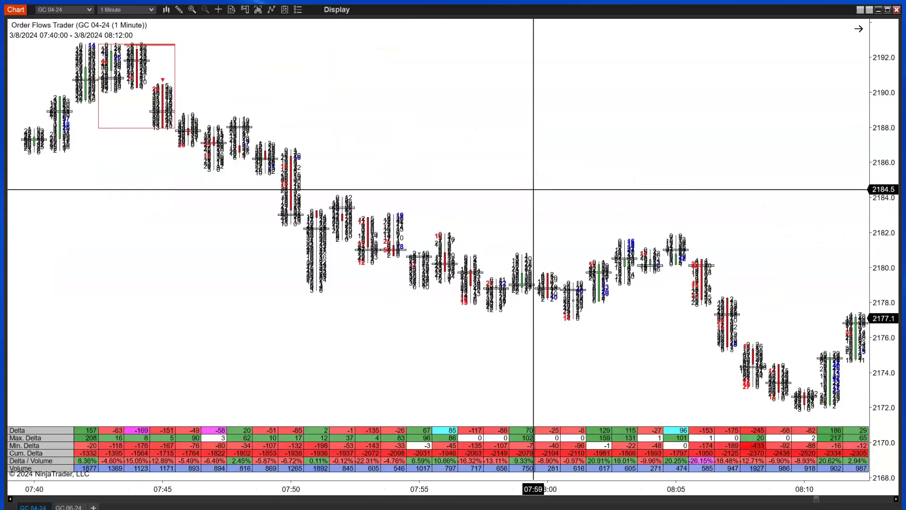
pyautogui.scroll(-1, 727, 383)
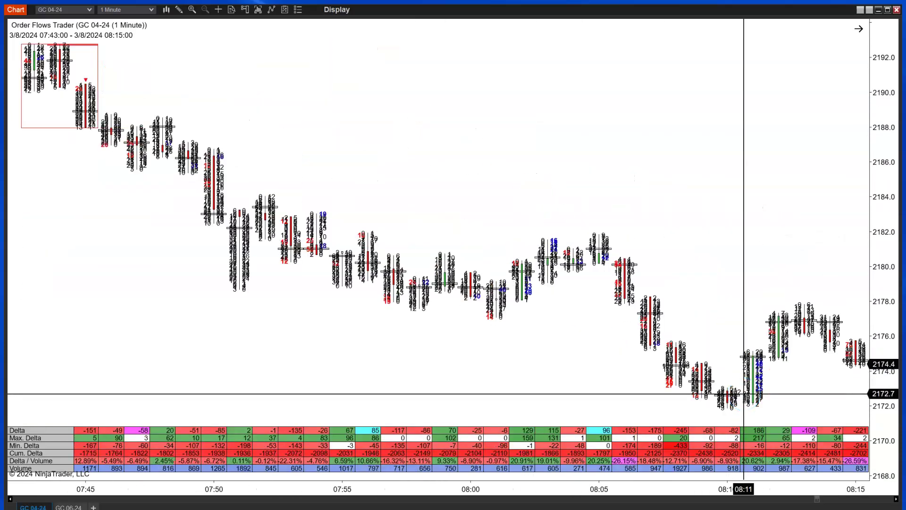
pyautogui.scroll(9, 560, 324)
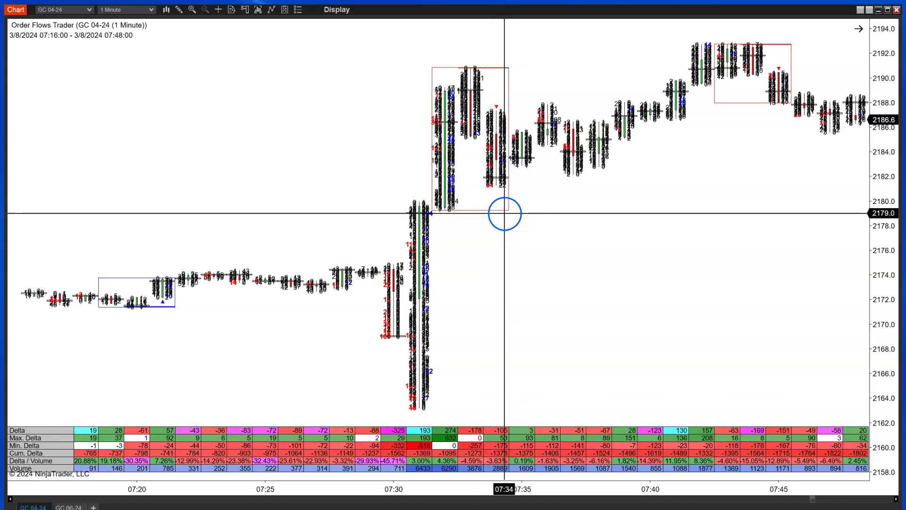
pyautogui.scroll(10, 505, 213)
pyautogui.scroll(5, 505, 213)
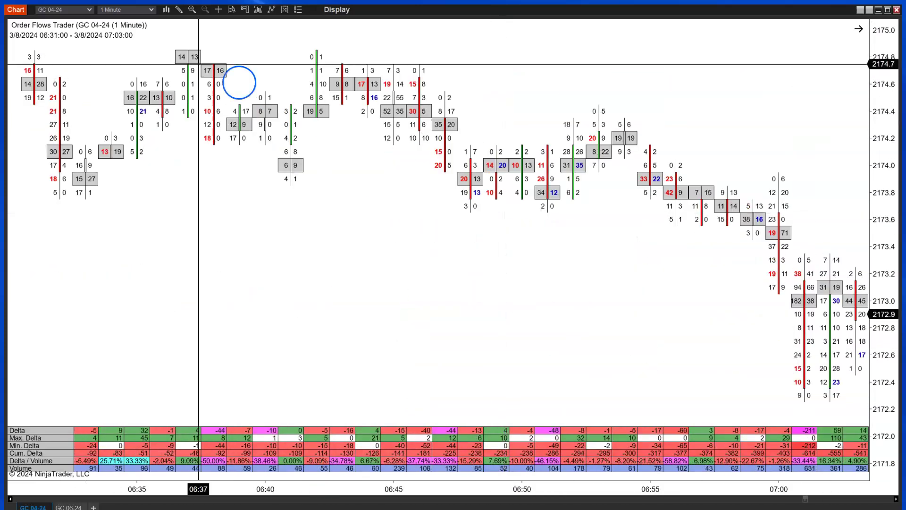
# Switch the chart's instrument to CL 04-24 and go back to the bars between 14:51 and 15:24.
pyautogui.click(90, 10)
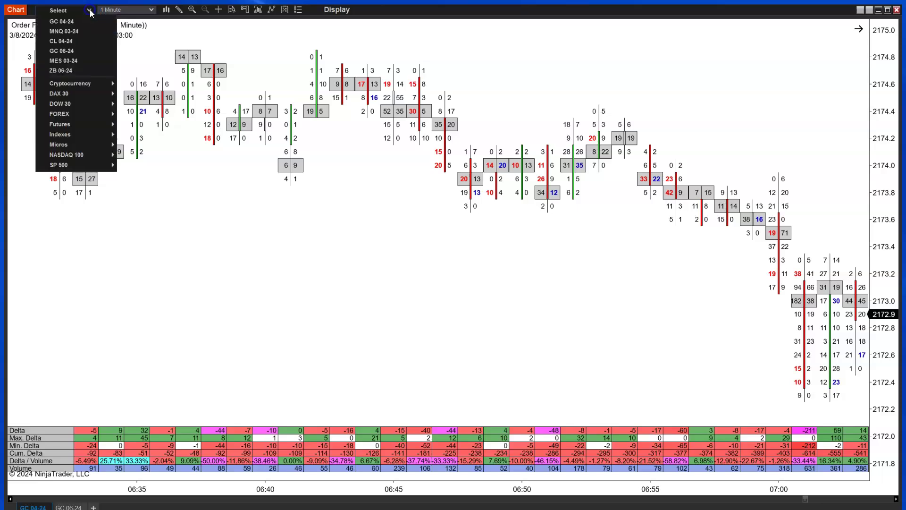
pyautogui.click(73, 42)
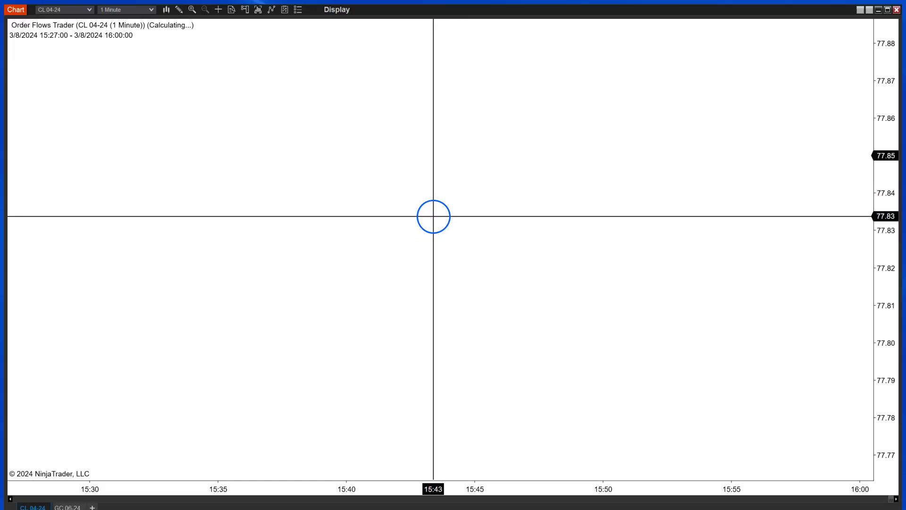
pyautogui.scroll(10, 654, 338)
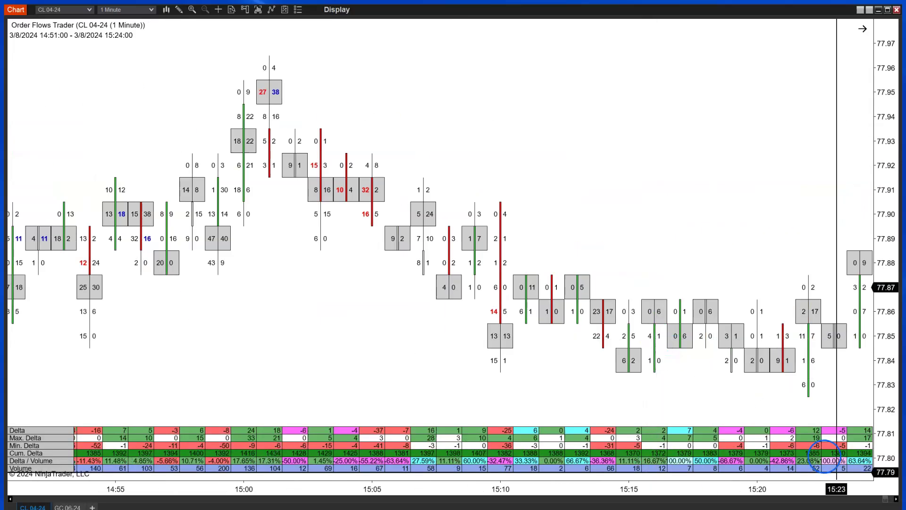
# Go back to the POC Wave buy signal around 14:00 and examine the bars following it up to about 14:32.
pyautogui.moveTo(885, 501); pyautogui.dragTo(874, 503)
pyautogui.scroll(-9, 609, 359)
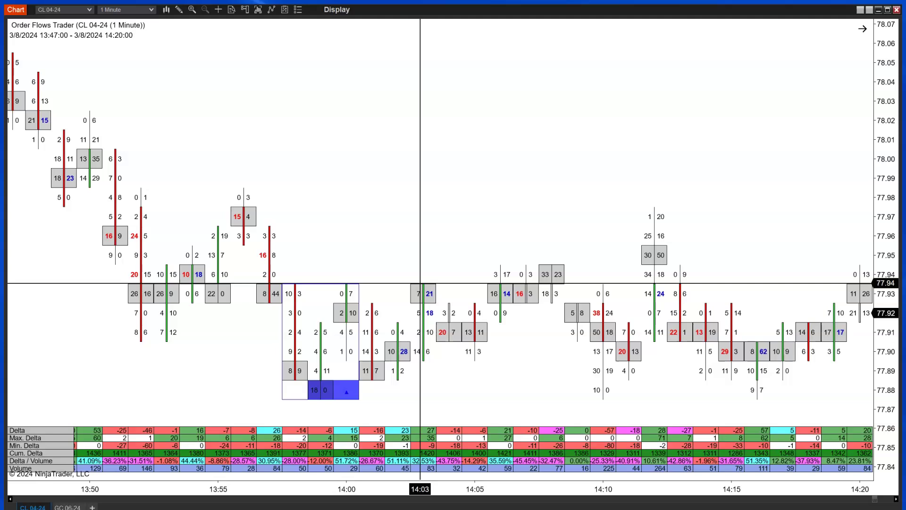
pyautogui.scroll(-3, 420, 284)
pyautogui.click(450, 245)
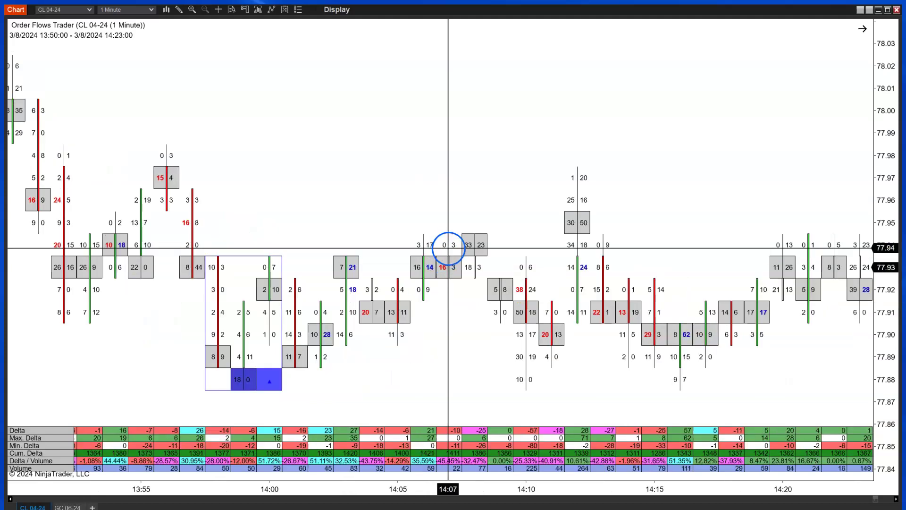
pyautogui.scroll(-12, 449, 245)
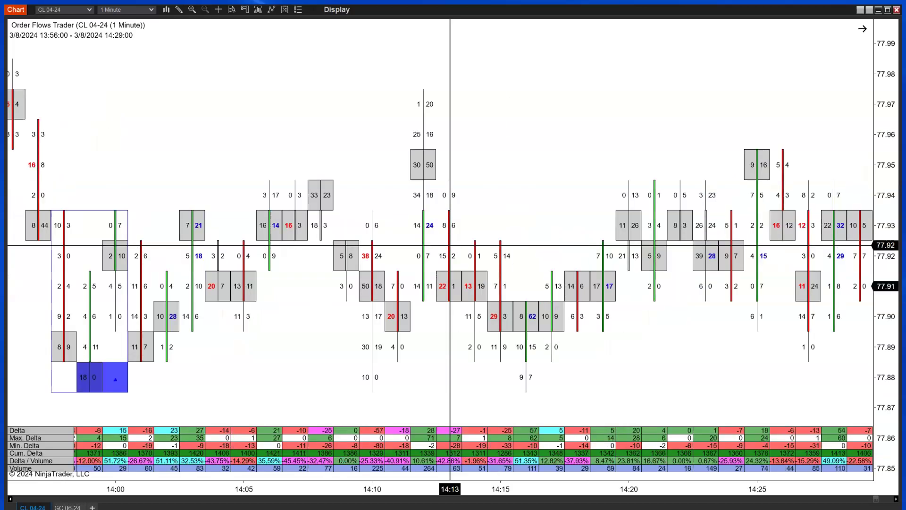
pyautogui.scroll(12, 451, 245)
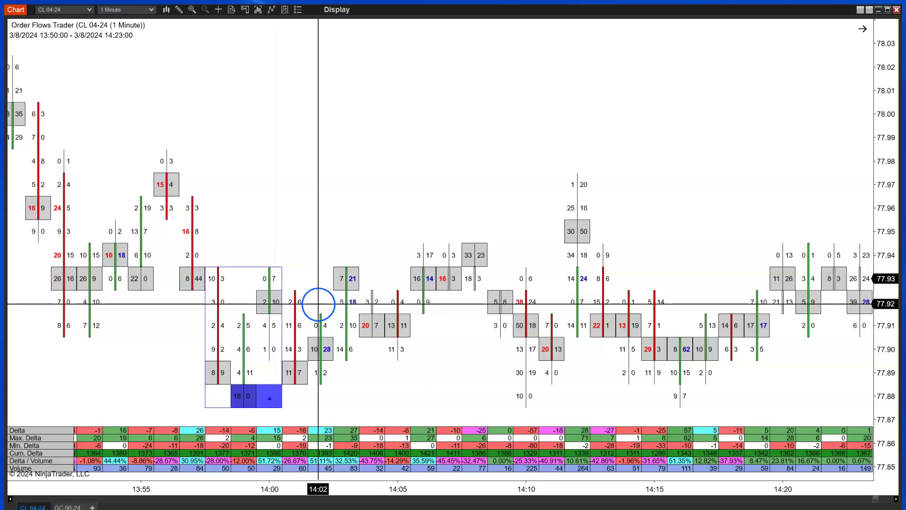
pyautogui.scroll(-3, 318, 303)
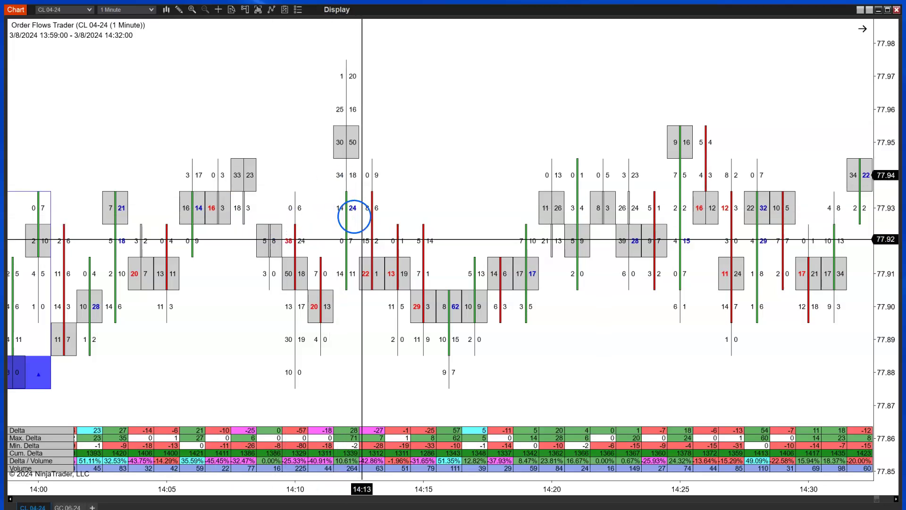
# Go back to the POC Wave buy signal around 13:09 and examine the price action after it up to about 13:38.
pyautogui.scroll(15, 410, 296)
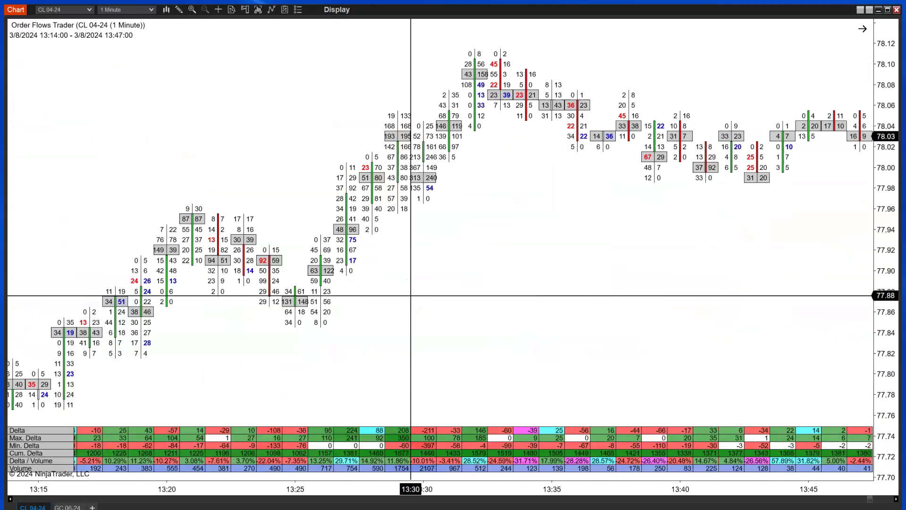
pyautogui.scroll(6, 410, 295)
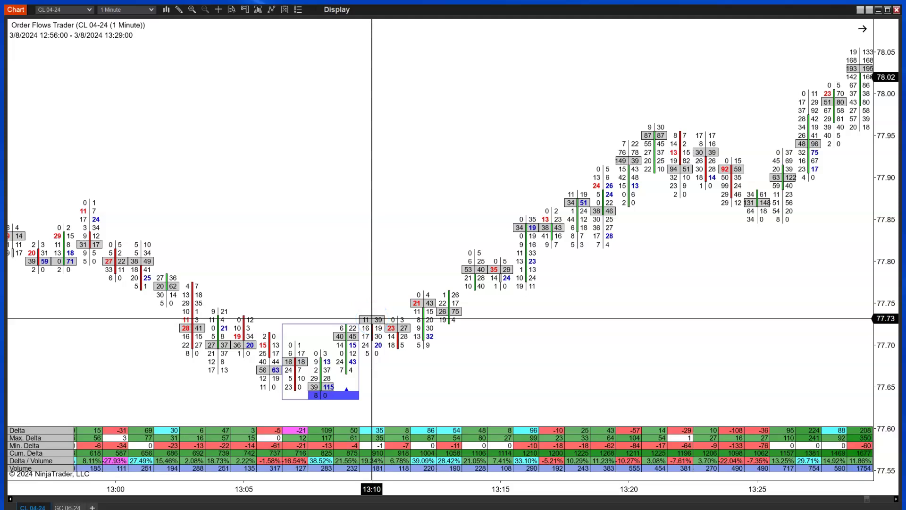
pyautogui.scroll(-5, 372, 319)
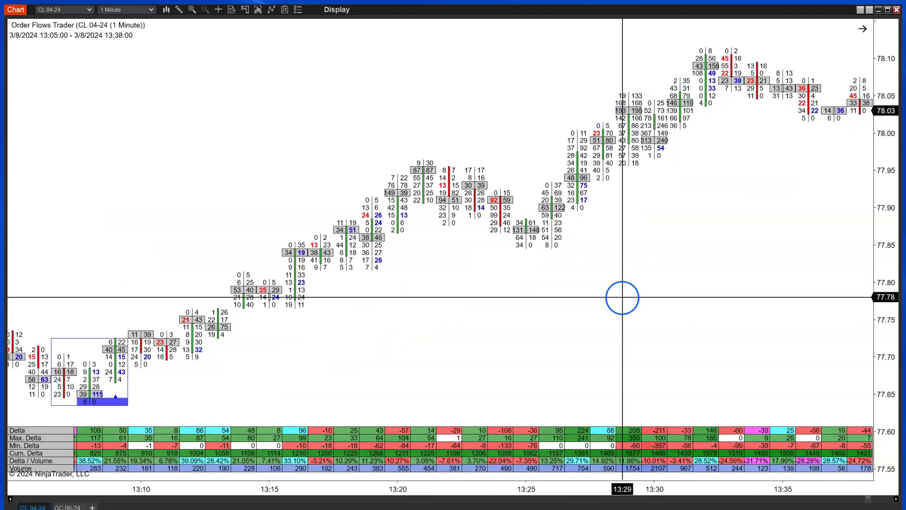
pyautogui.scroll(-6, 621, 297)
# Go back to the POC Wave buy signal around 12:10 and examine the bars following it up to about 12:35.
pyautogui.scroll(10, 627, 299)
pyautogui.scroll(20, 627, 299)
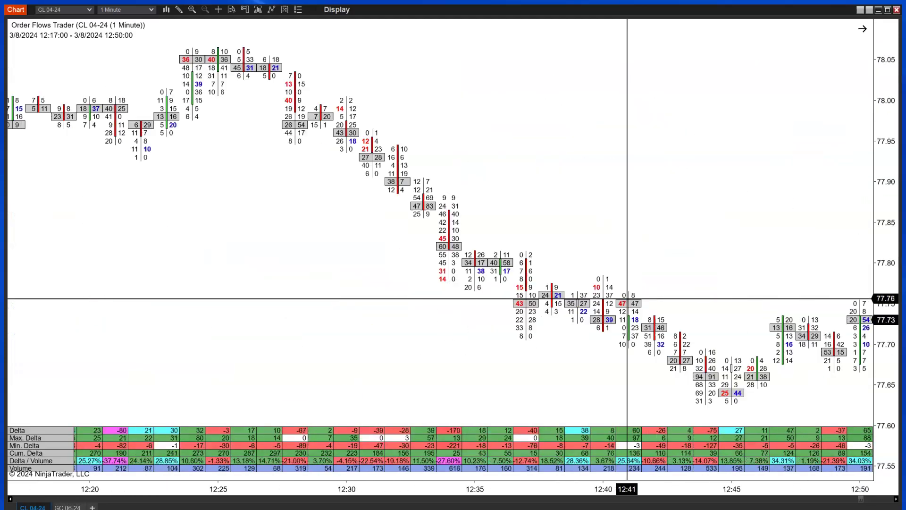
pyautogui.scroll(-3, 623, 298)
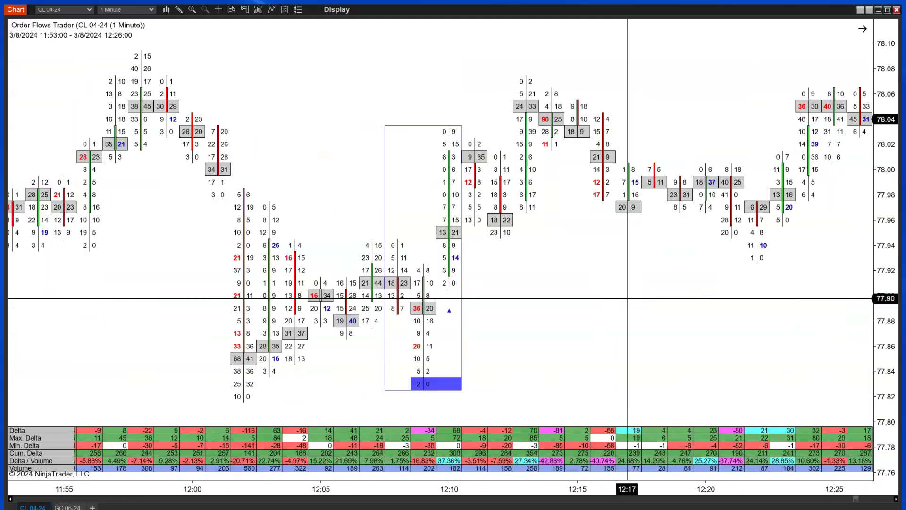
pyautogui.scroll(-5, 506, 122)
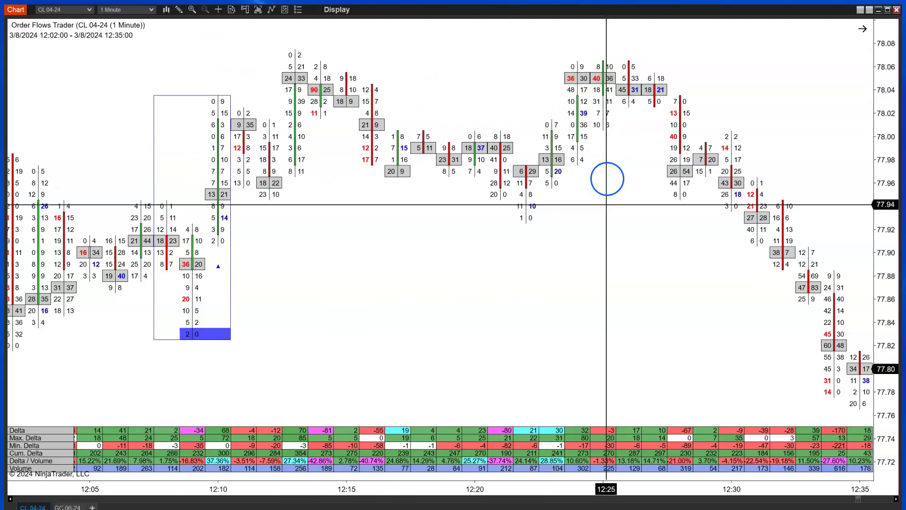
# Examine the POC Wave sell signal around 11:52 and the buy signal around 11:31 with the bars after them.
pyautogui.scroll(12, 645, 299)
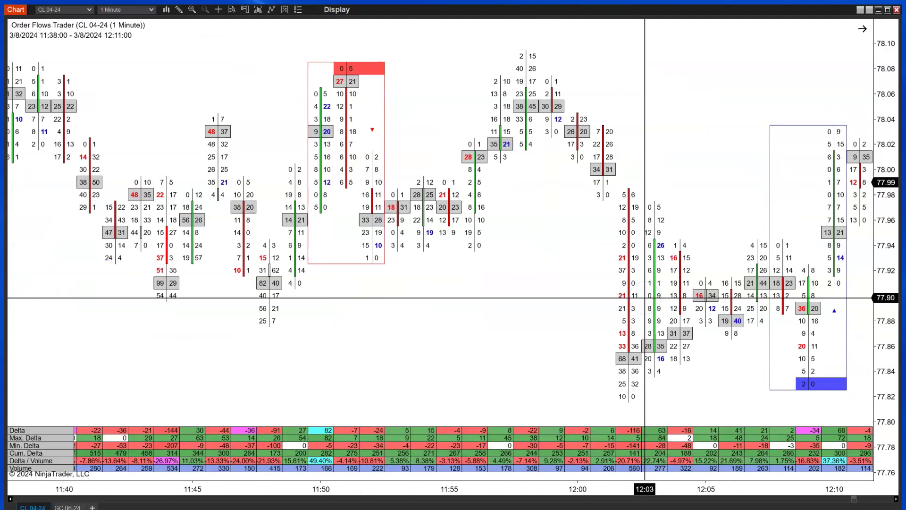
pyautogui.scroll(8, 645, 298)
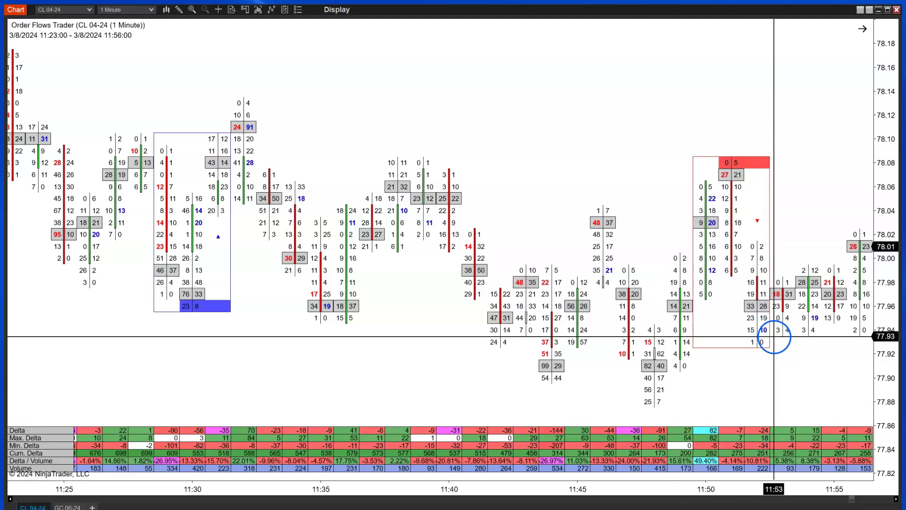
pyautogui.scroll(-2, 693, 300)
# Go back to the POC Wave buy signals around 10:56 and 09:45 and examine the bars around them.
pyautogui.scroll(20, 692, 301)
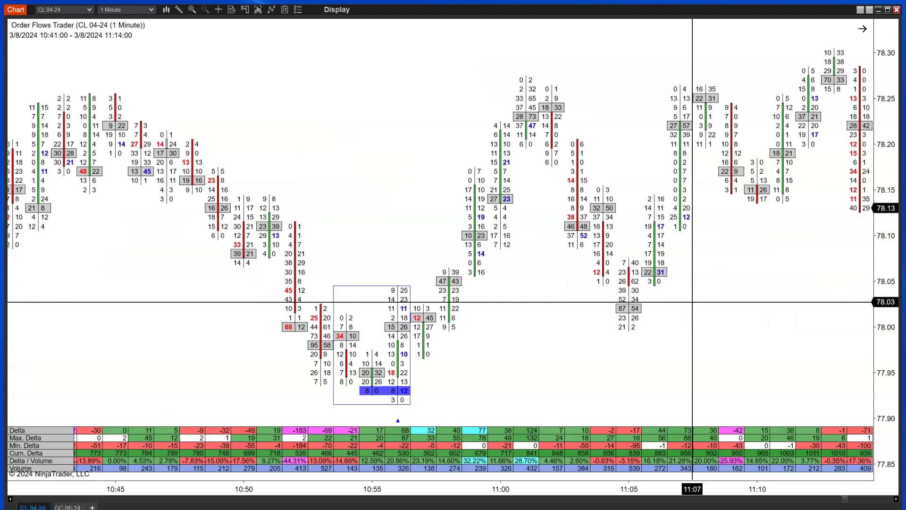
pyautogui.scroll(2, 690, 302)
pyautogui.scroll(6, 593, 264)
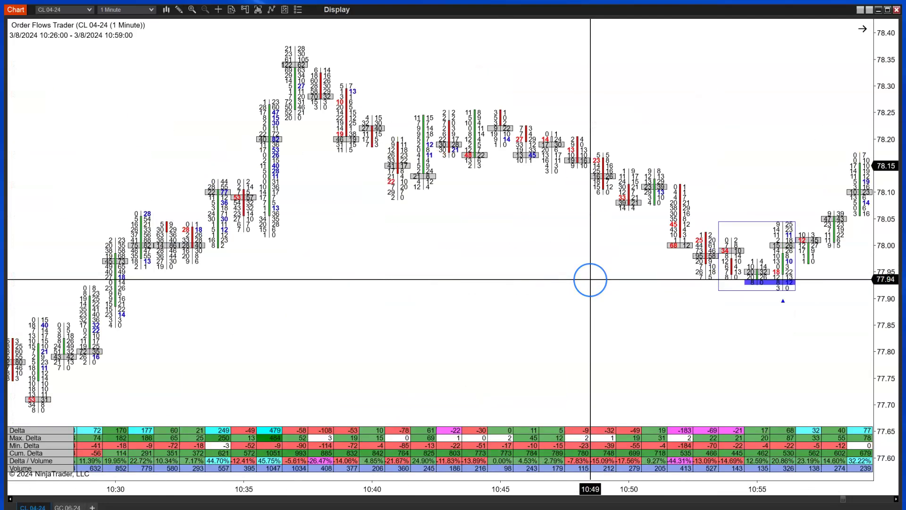
pyautogui.scroll(20, 590, 280)
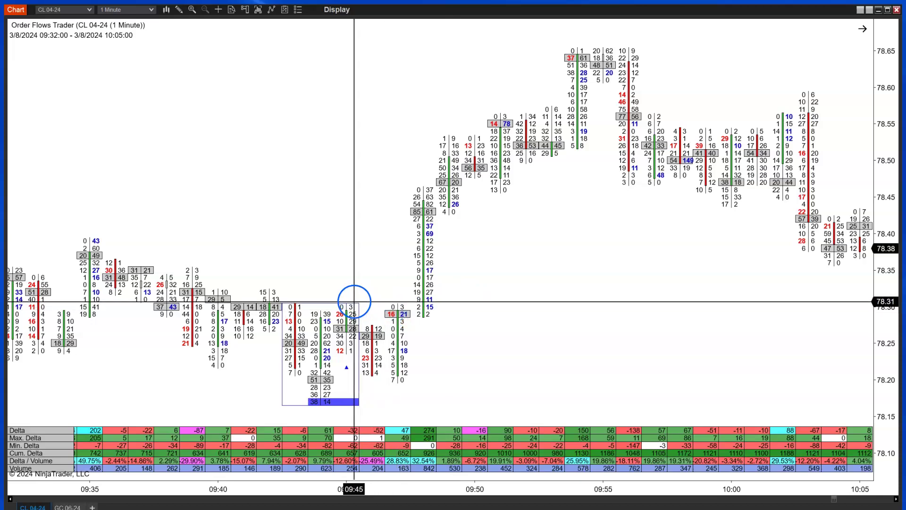
pyautogui.scroll(12, 529, 235)
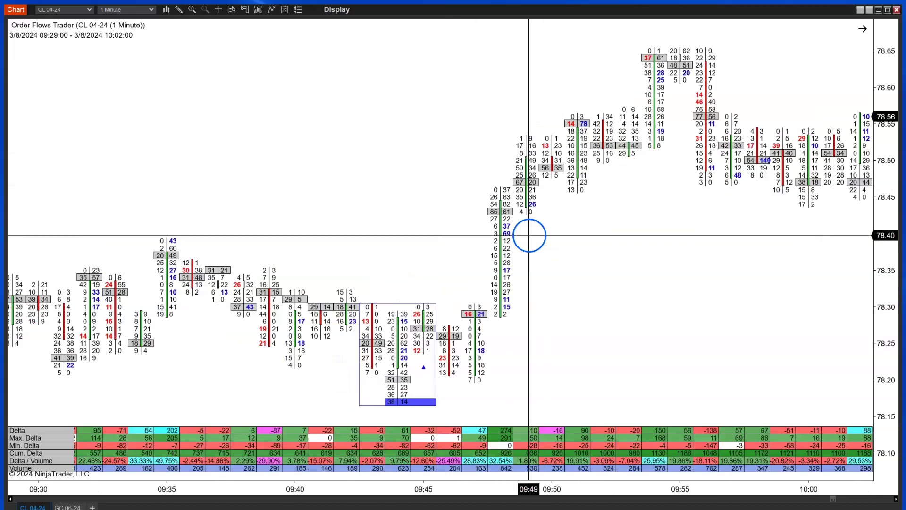
# Review the earlier POC Wave signals from the 09:20 sell signal back to the signals just after 03:00.
pyautogui.scroll(20, 486, 234)
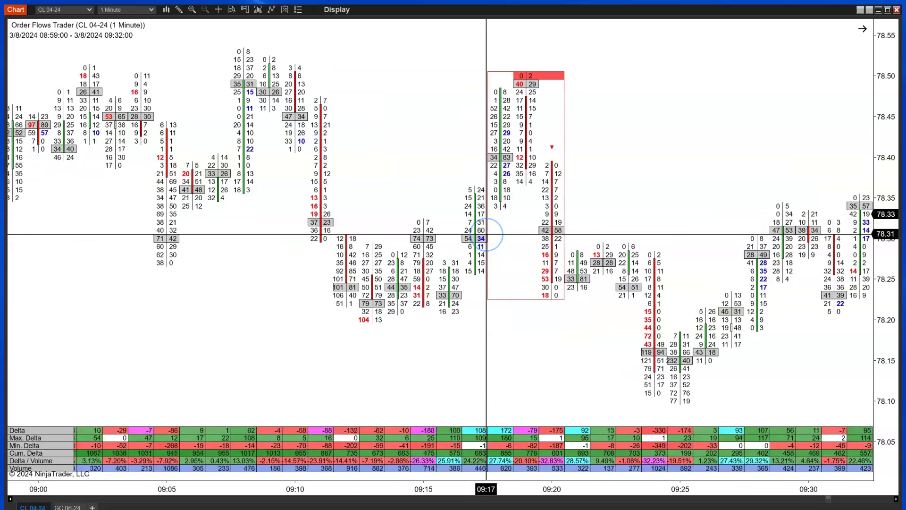
pyautogui.scroll(20, 486, 234)
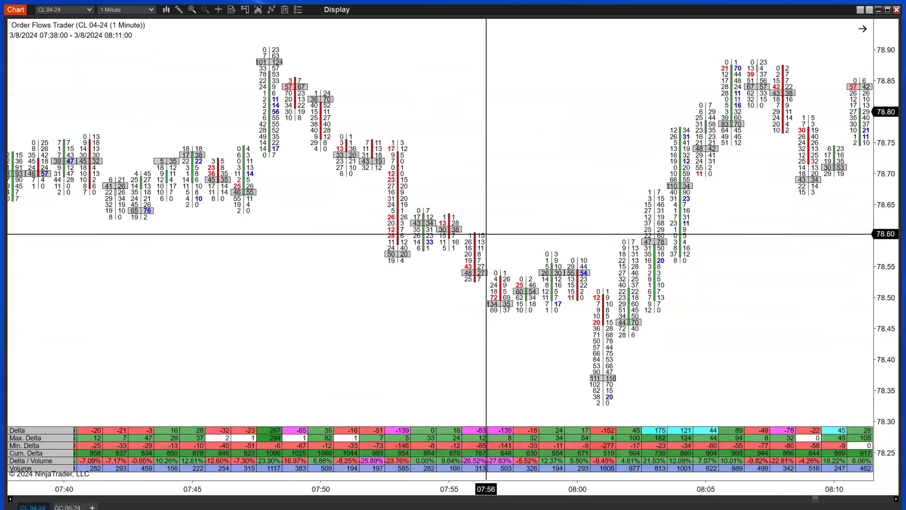
pyautogui.scroll(20, 486, 235)
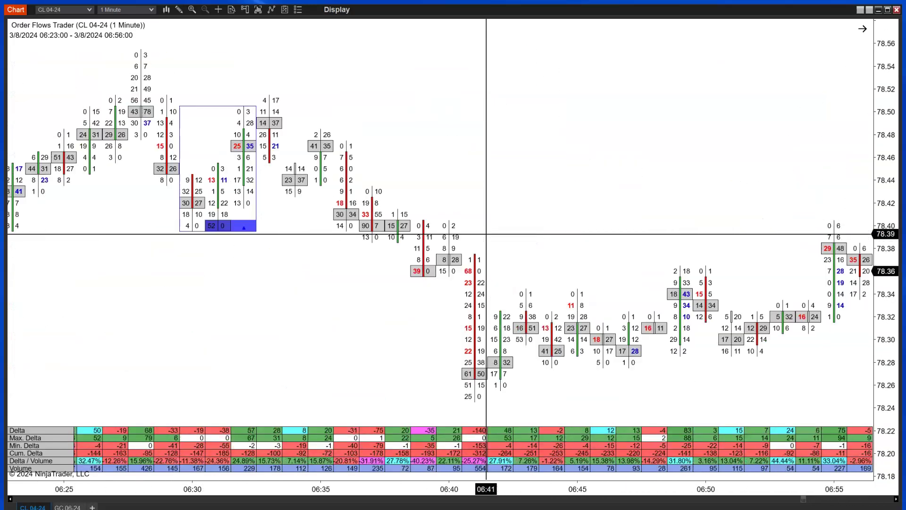
pyautogui.scroll(20, 486, 234)
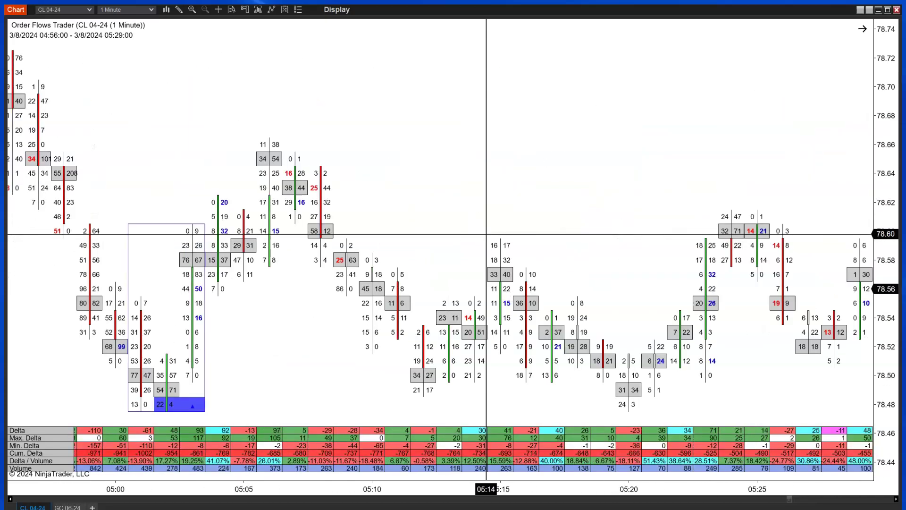
pyautogui.scroll(20, 487, 234)
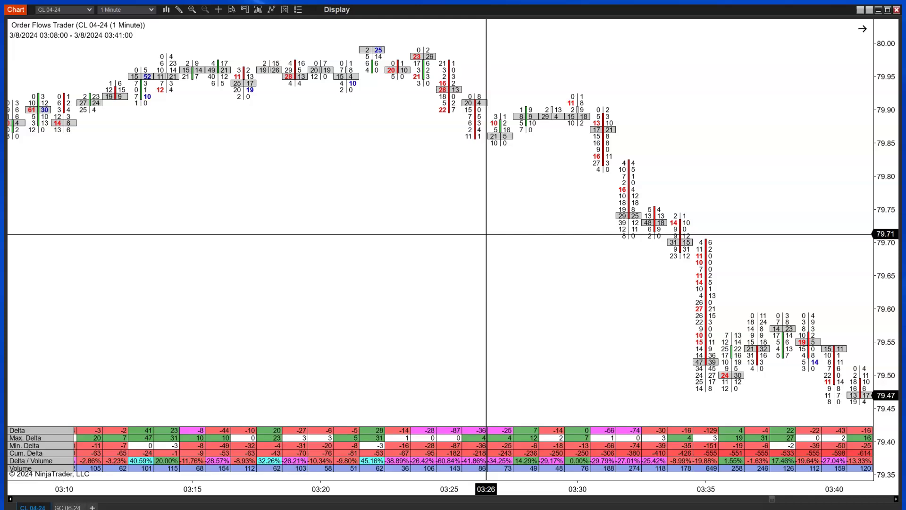
pyautogui.scroll(9, 486, 234)
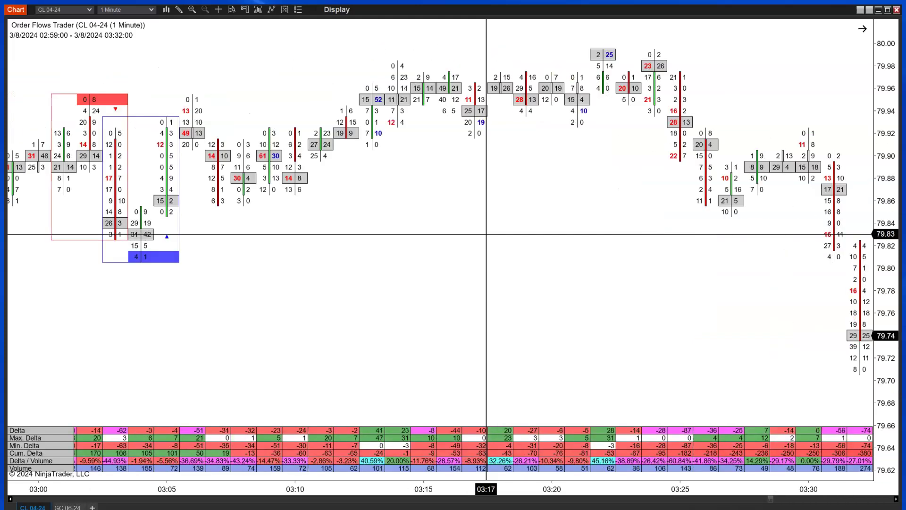
pyautogui.scroll(-6, 486, 234)
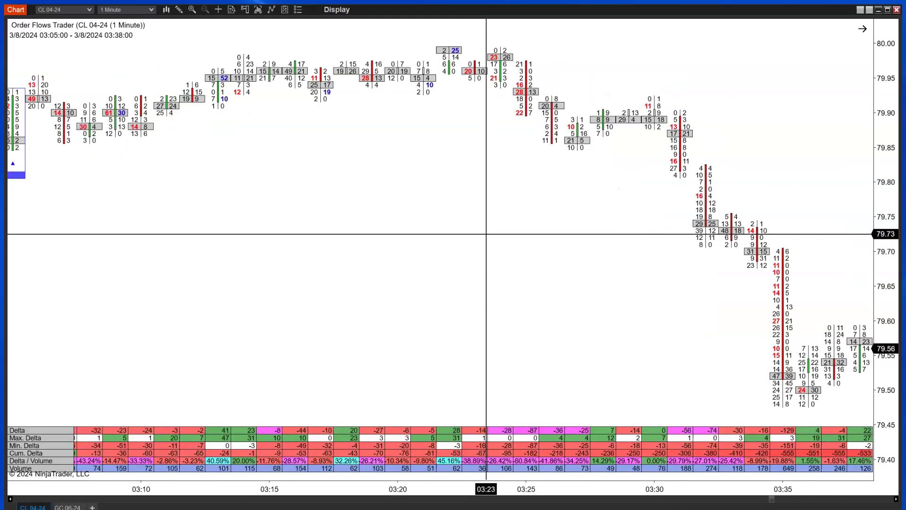
# Switch the CL 04-24 chart to 8 Range bars and adjust the price scale to show the full buy signal near 13:09.
pyautogui.click(152, 10)
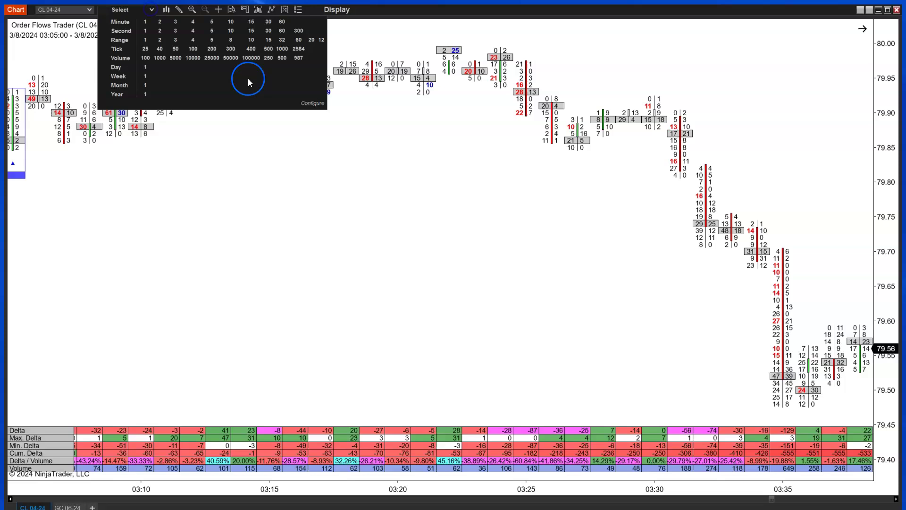
pyautogui.click(229, 37)
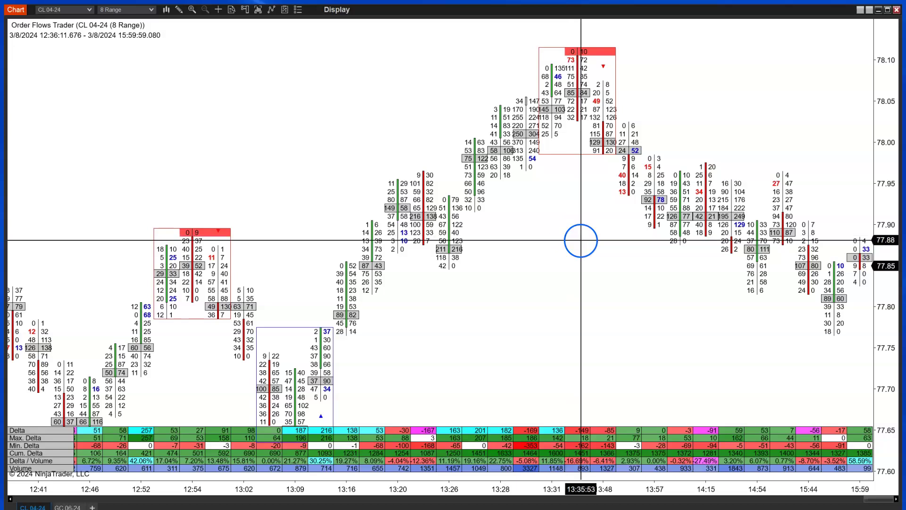
pyautogui.moveTo(884, 210); pyautogui.dragTo(892, 261)
pyautogui.middleClick(330, 257)
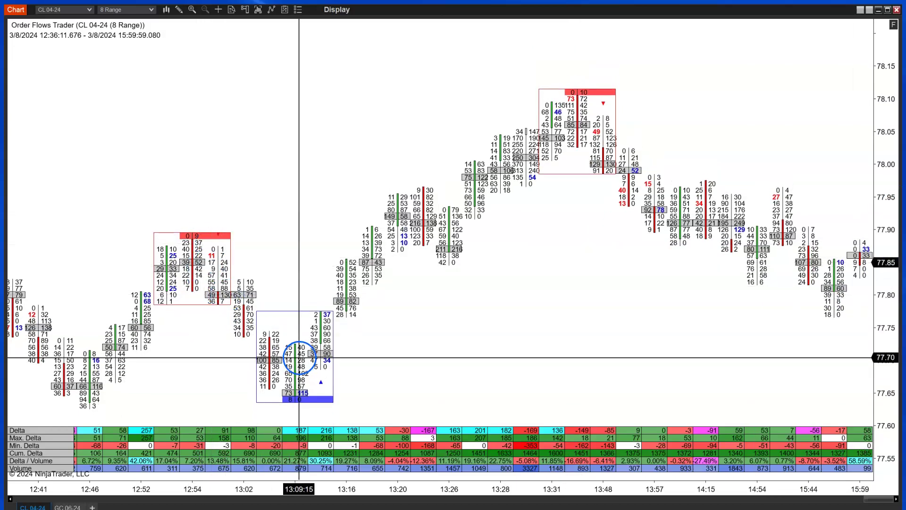
# Go back to the range-bar signals between about 11:00 and 12:15 and restore the chart's automatic price scaling.
pyautogui.scroll(5, 718, 284)
pyautogui.scroll(4, 717, 288)
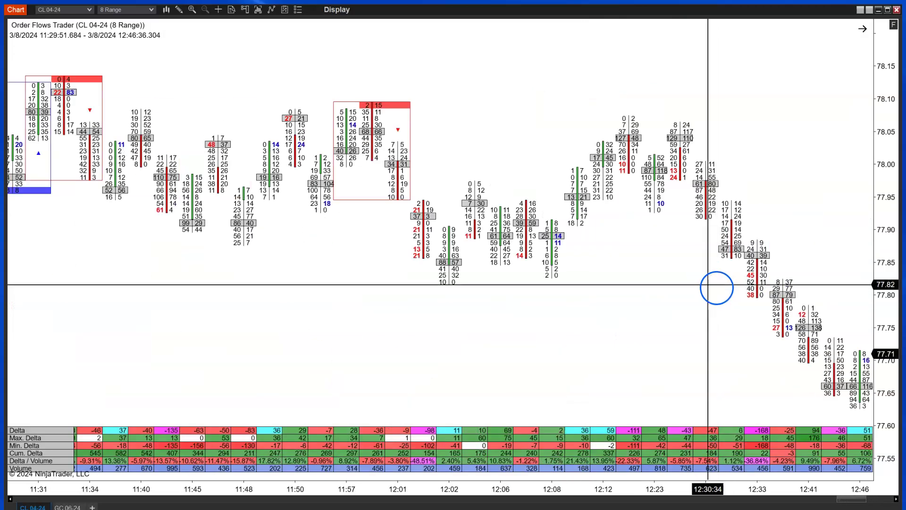
pyautogui.scroll(8, 427, 221)
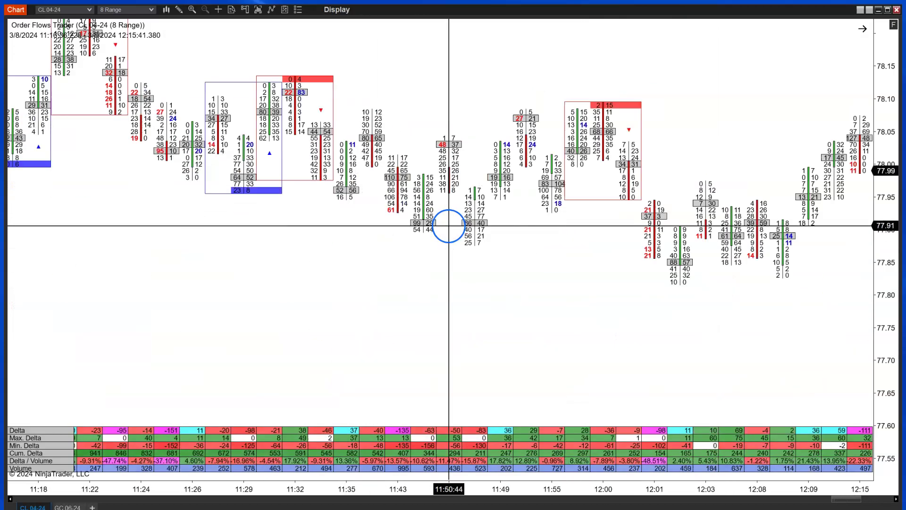
pyautogui.doubleClick(897, 29)
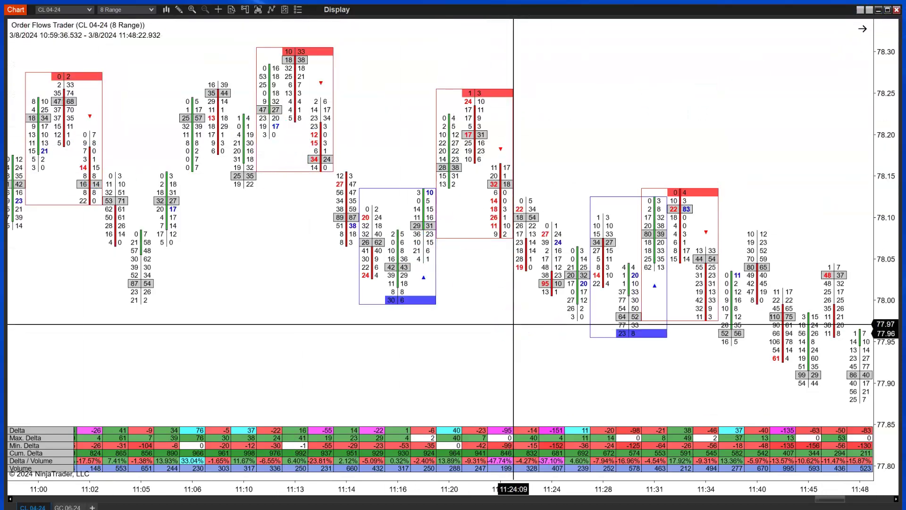
# Examine the range-bar buy signal just before 10:58, the sell signal around 11:02 and the bars up to 11:05.
pyautogui.scroll(4, 513, 324)
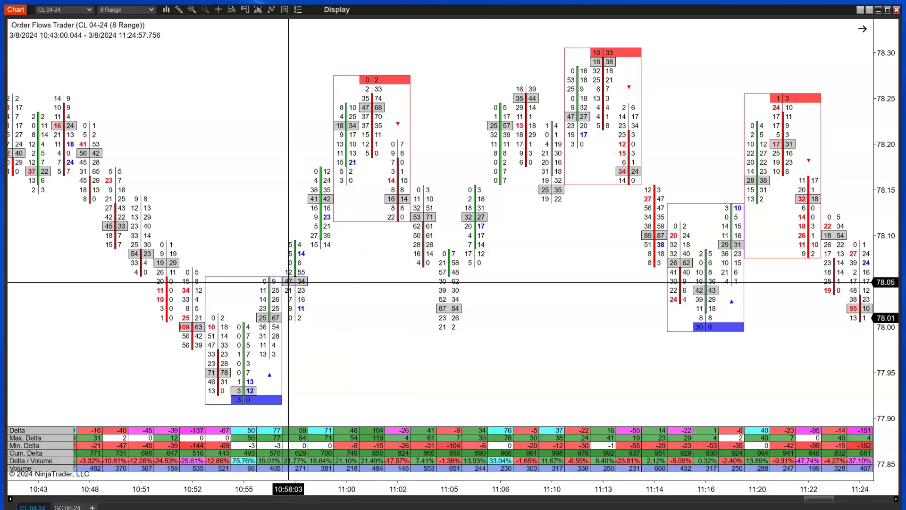
pyautogui.moveTo(288, 282); pyautogui.dragTo(347, 149)
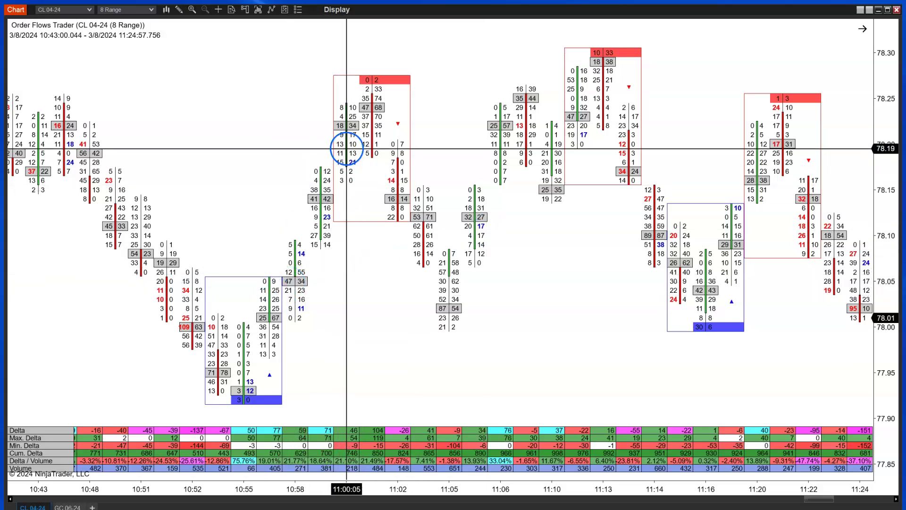
pyautogui.click(445, 286)
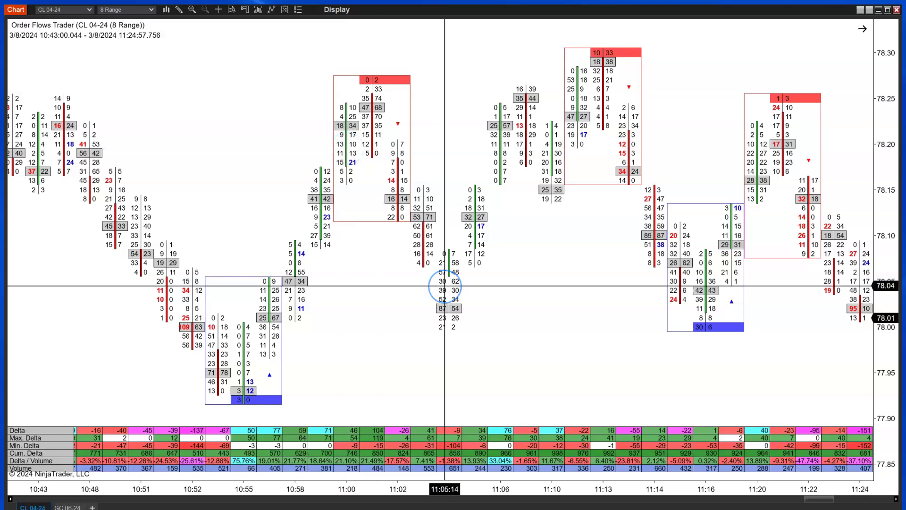
# Go back past the 10:30 bars to the 09:19 sell signal and the buy signal just after 09:25.
pyautogui.scroll(10, 672, 246)
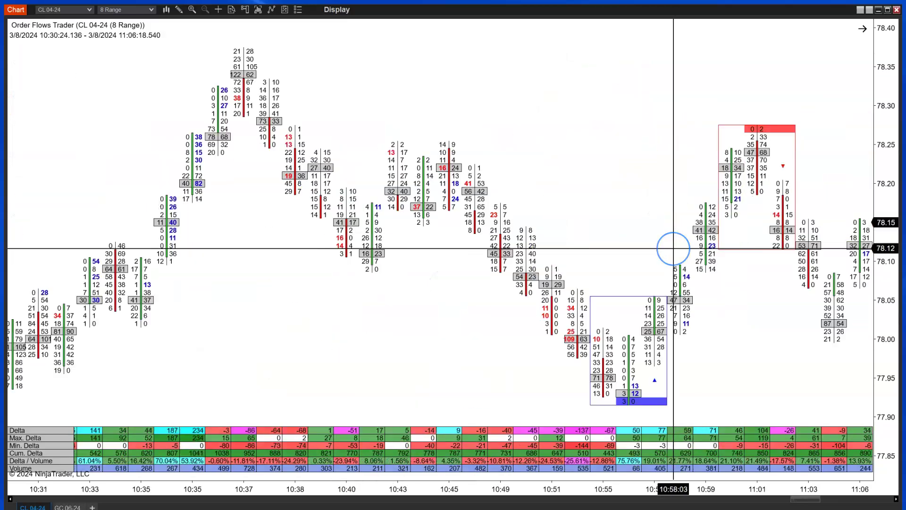
pyautogui.scroll(5, 673, 247)
pyautogui.moveTo(387, 334); pyautogui.dragTo(585, 336)
pyautogui.scroll(15, 583, 336)
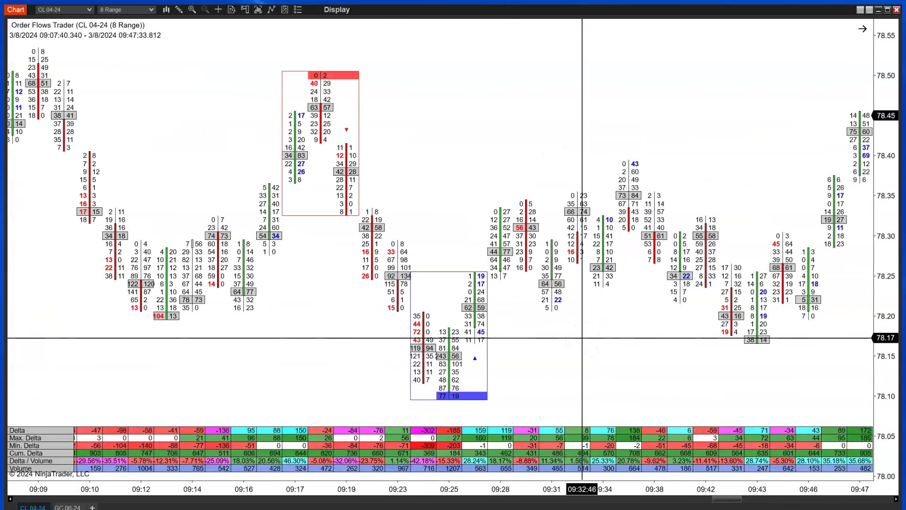
# Go back through the earlier CL range-bar signals from about 08:56 to the sell signal around 03:24.
pyautogui.scroll(12, 582, 337)
pyautogui.moveTo(582, 338); pyautogui.dragTo(510, 236)
pyautogui.scroll(9, 509, 237)
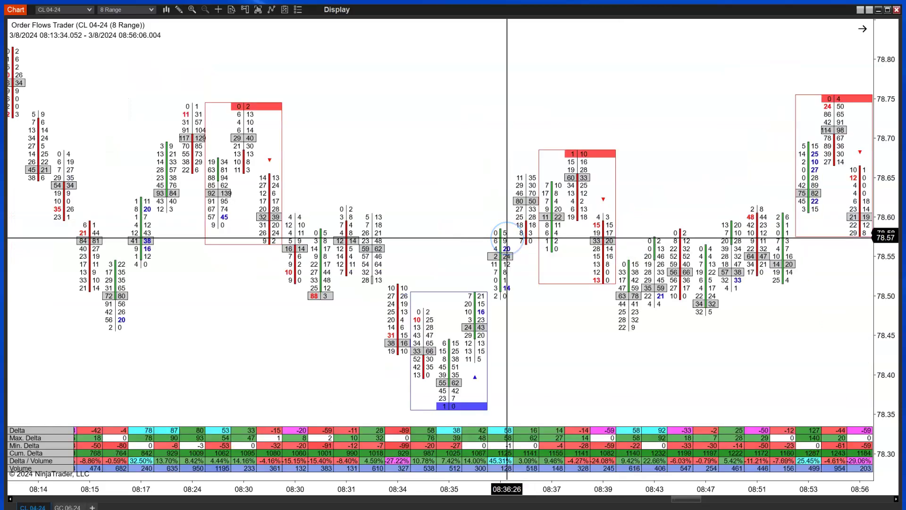
pyautogui.scroll(15, 507, 238)
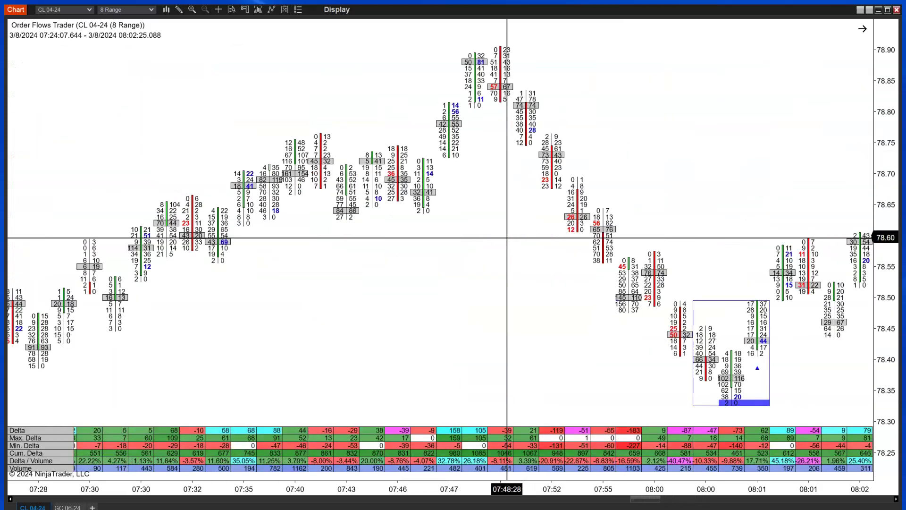
pyautogui.scroll(15, 507, 237)
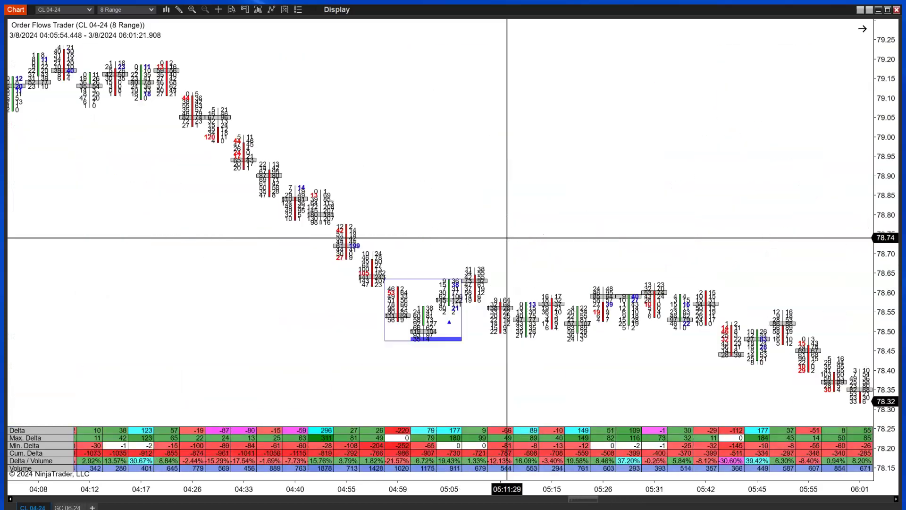
pyautogui.scroll(4, 506, 238)
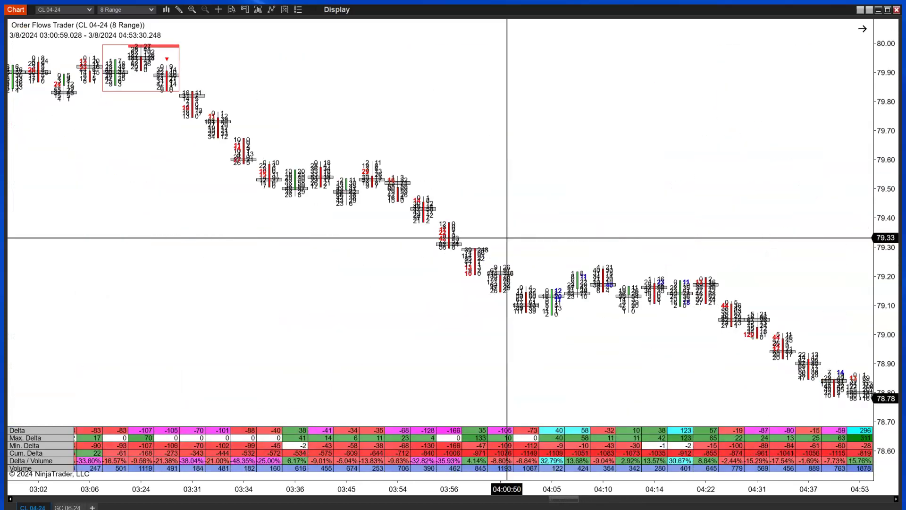
pyautogui.scroll(3, 507, 238)
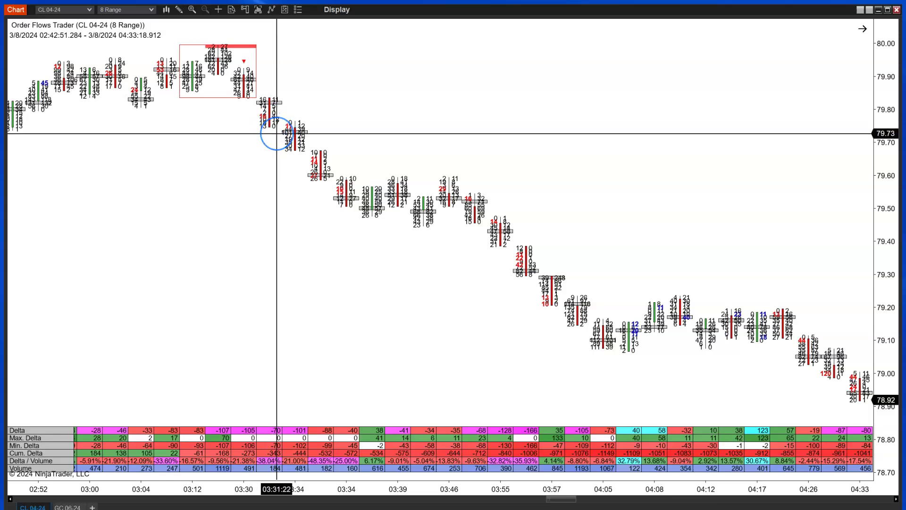
# Examine the buy signal around 05:05 and the preceding decline, going back to the sell signals between about 02:37 and 03:31.
pyautogui.scroll(-6, 277, 133)
pyautogui.scroll(-4, 277, 133)
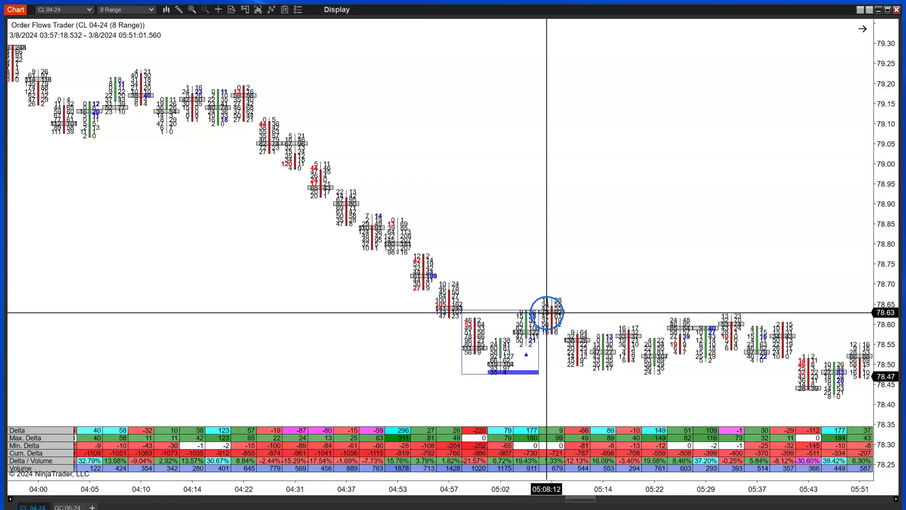
pyautogui.scroll(4, 550, 308)
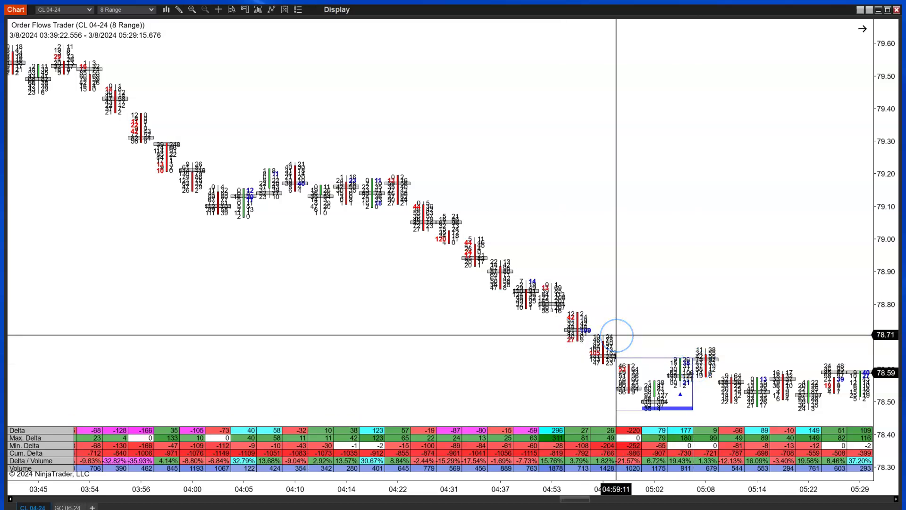
pyautogui.scroll(3, 616, 335)
pyautogui.scroll(8, 616, 335)
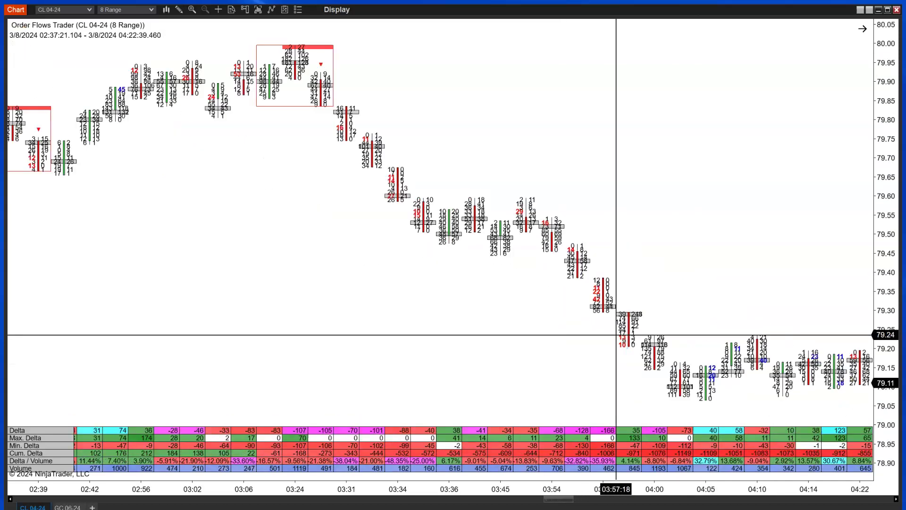
# Disable the swing filter for the POC Wave signal in the Order Flows Trader indicator, keeping the chart's bars in view.
pyautogui.rightClick(481, 320)
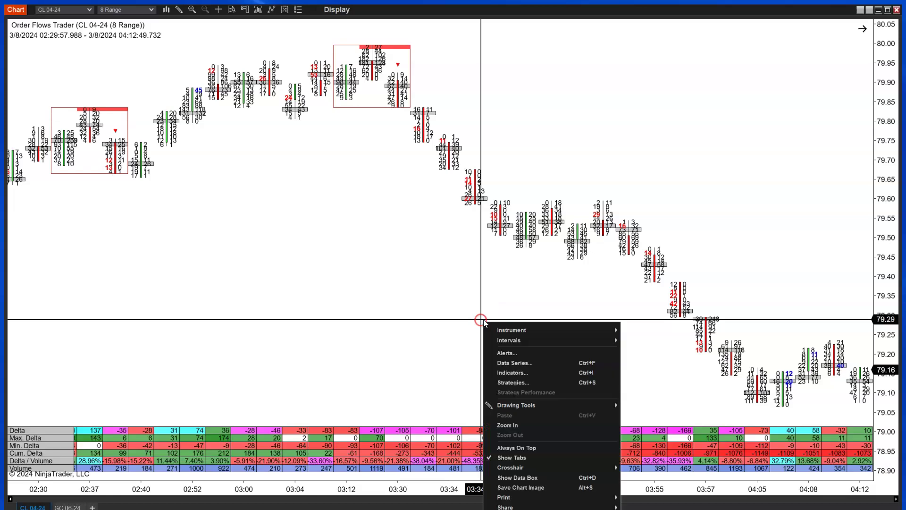
pyautogui.click(543, 374)
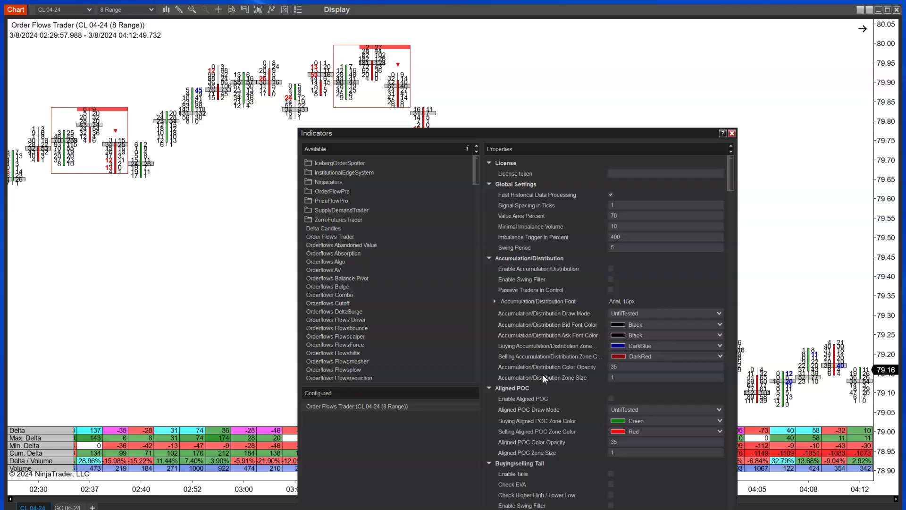
pyautogui.moveTo(726, 169); pyautogui.dragTo(718, 318)
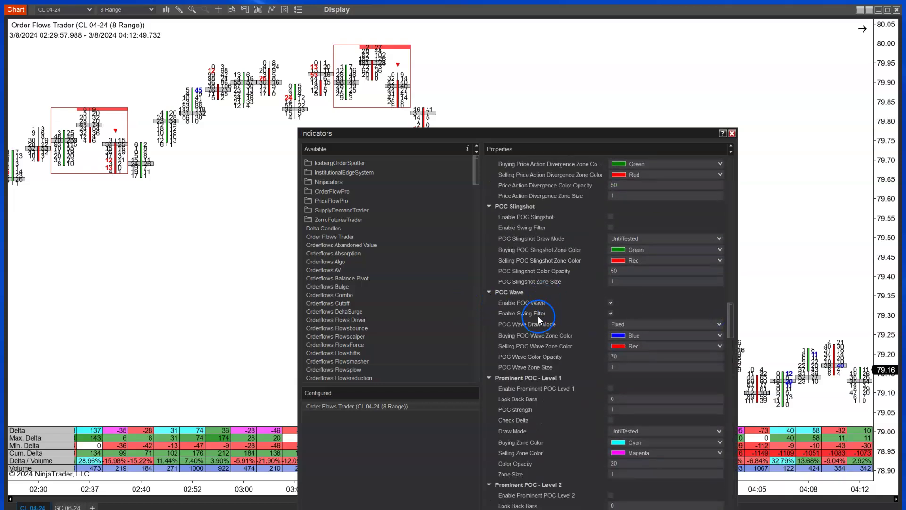
pyautogui.moveTo(612, 135); pyautogui.dragTo(326, 32)
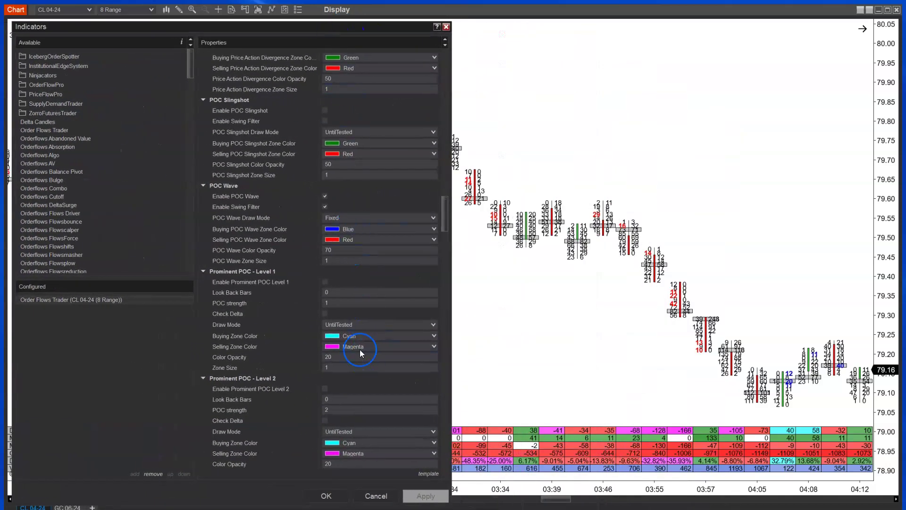
pyautogui.click(324, 206)
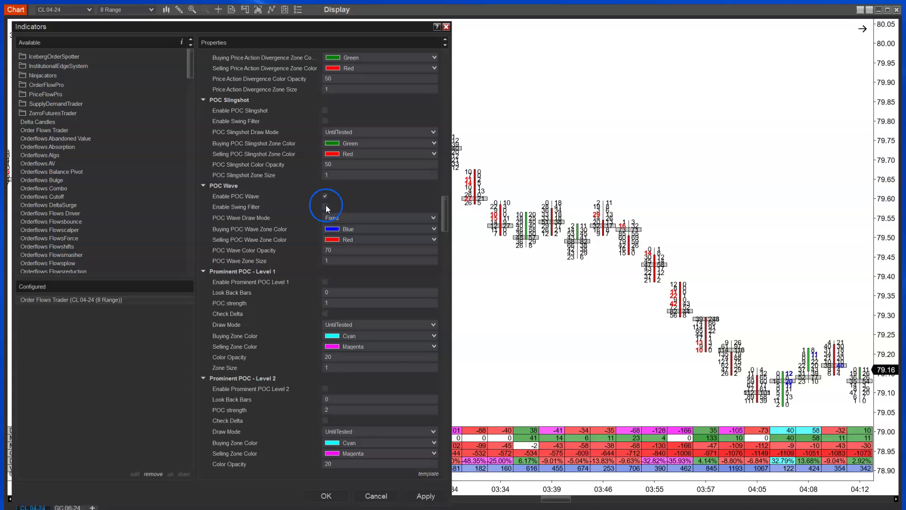